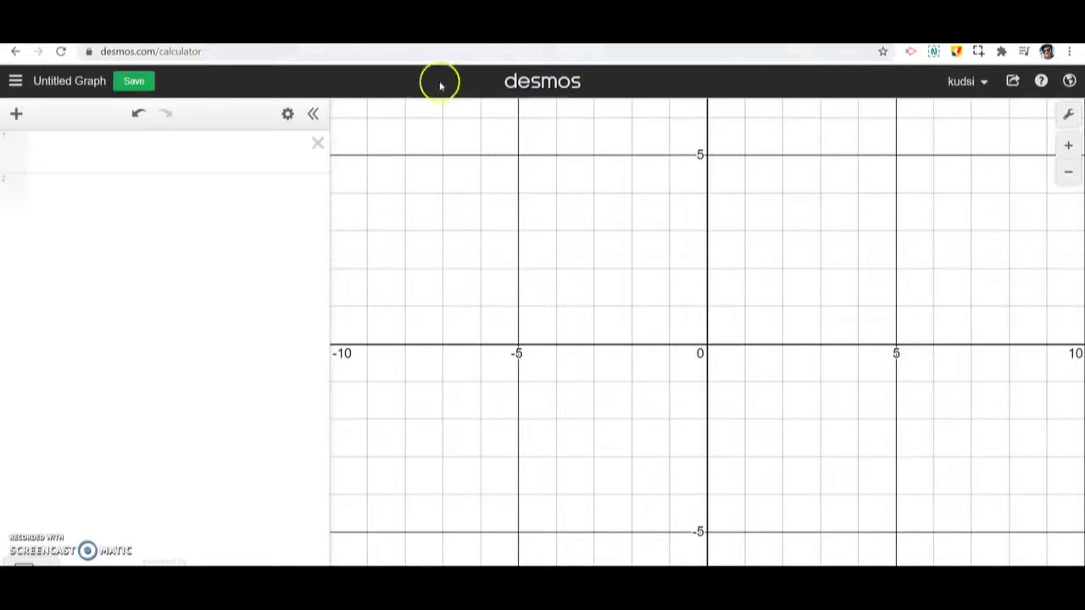
# Graph the function f(x) = x^2 and display the coordinates of its vertex
pyautogui.click(180, 150)
pyautogui.write('f')
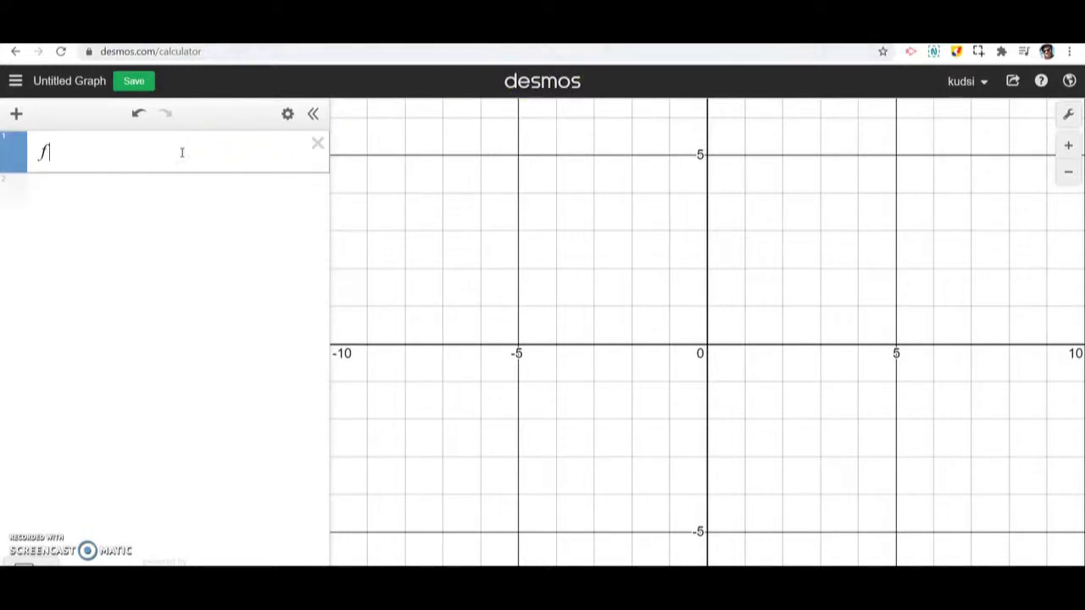
pyautogui.write('(x)=x')
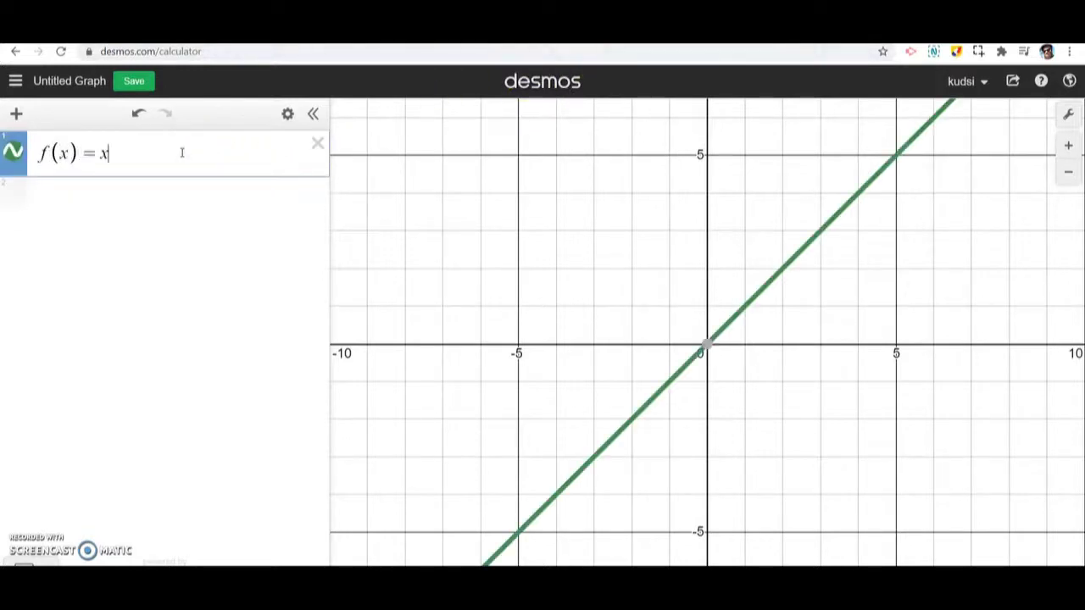
pyautogui.write('^2')
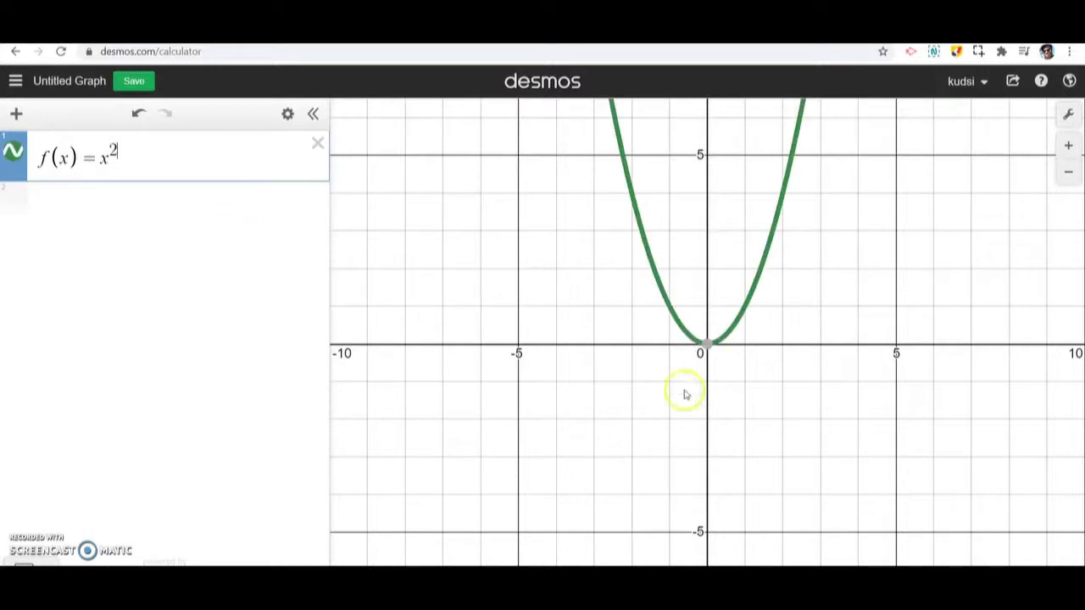
pyautogui.click(707, 346)
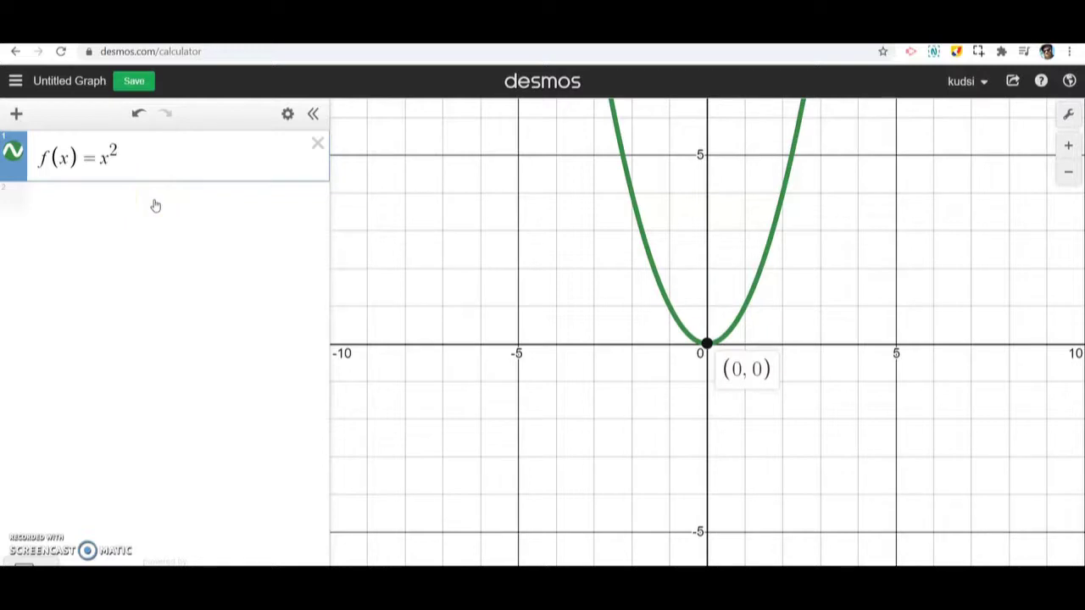
# Add a second function g(x) = x^2 - 5 below f(x)
pyautogui.click(129, 162)
pyautogui.moveTo(123, 161); pyautogui.dragTo(97, 159)
pyautogui.click(101, 213)
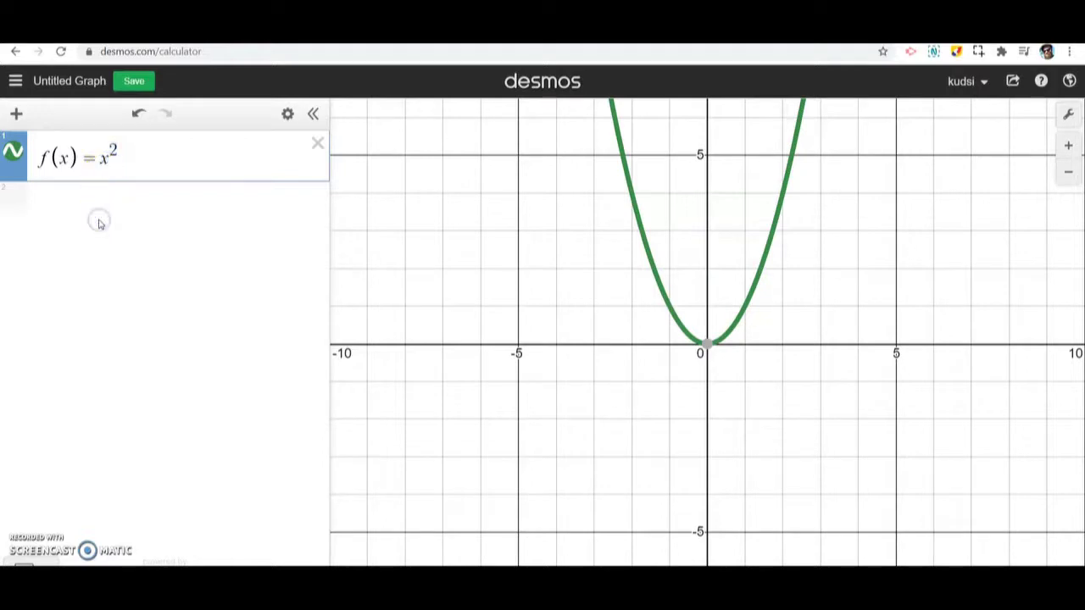
pyautogui.click(89, 212)
pyautogui.write('g')
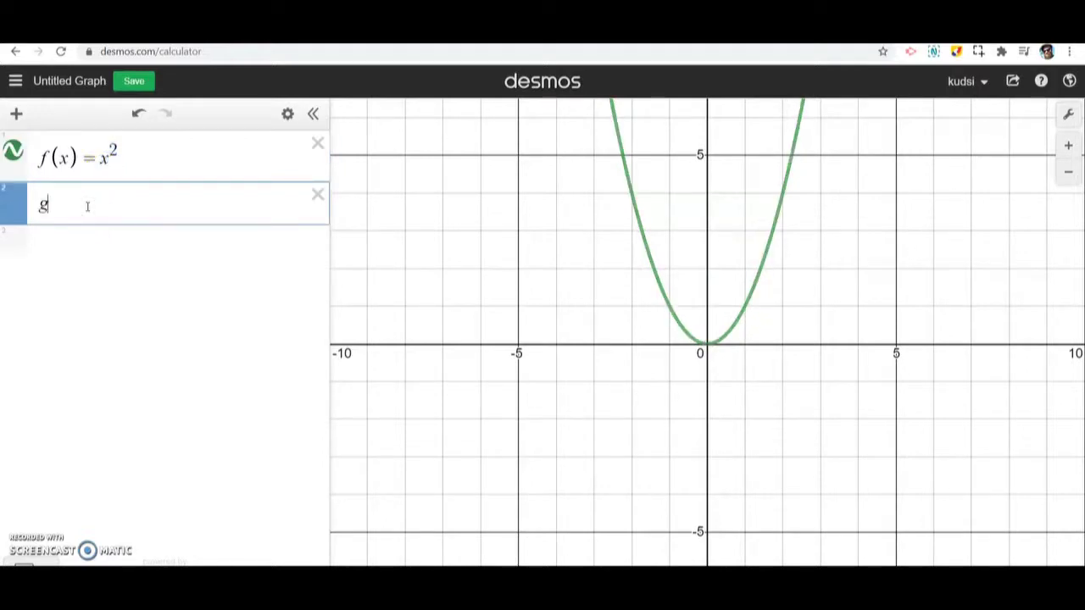
pyautogui.write('(x)=x^2')
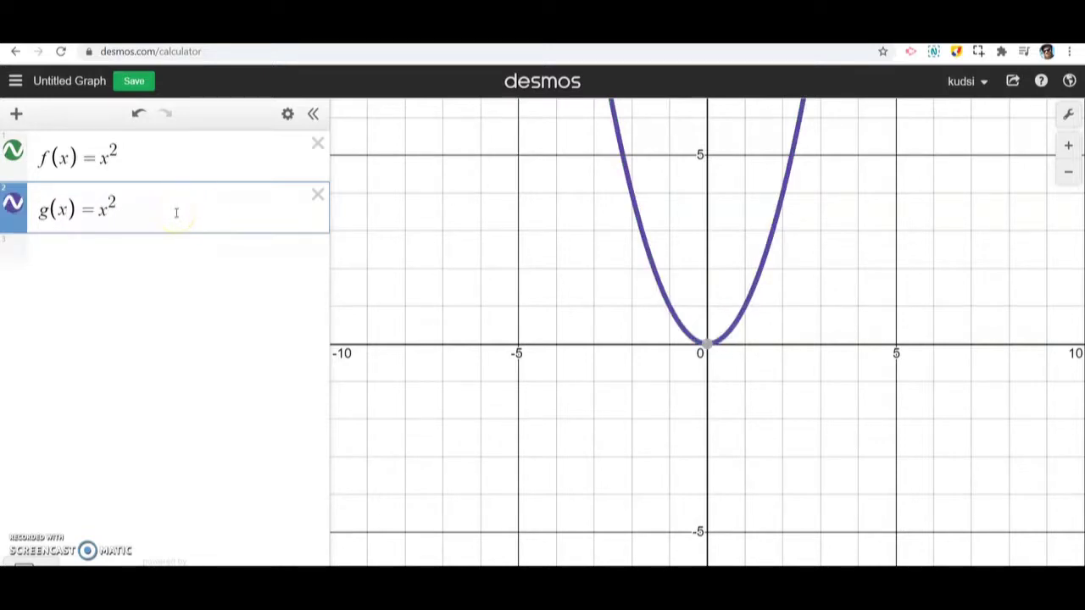
pyautogui.write('-5')
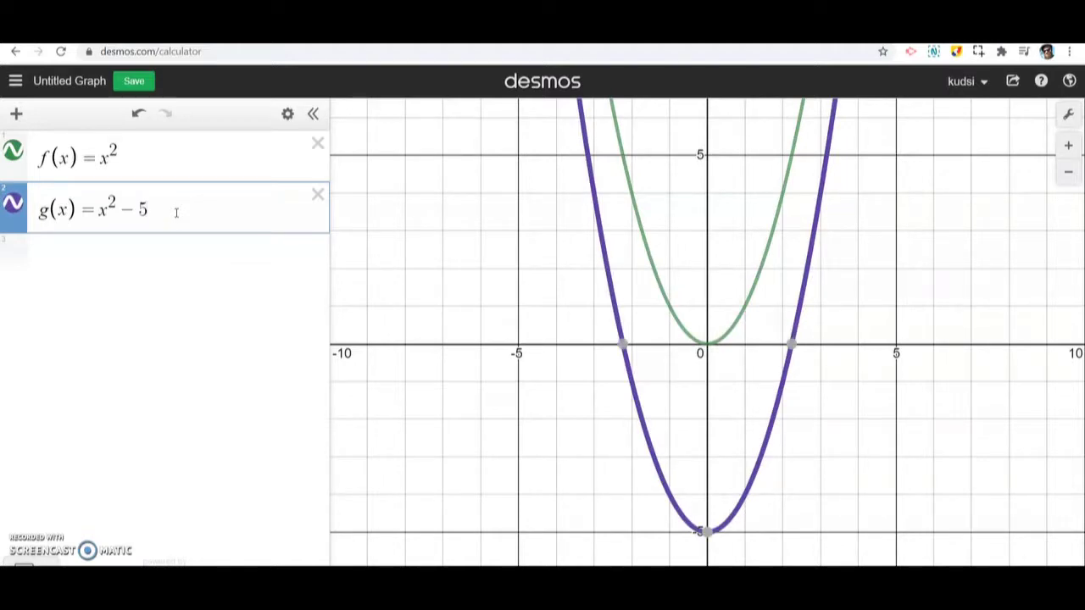
# Open the screen annotation tools and circle x^2 in f(x) and the x^2 and -5 terms in g(x) with blue pencil
pyautogui.hotkey('alt', 'w')
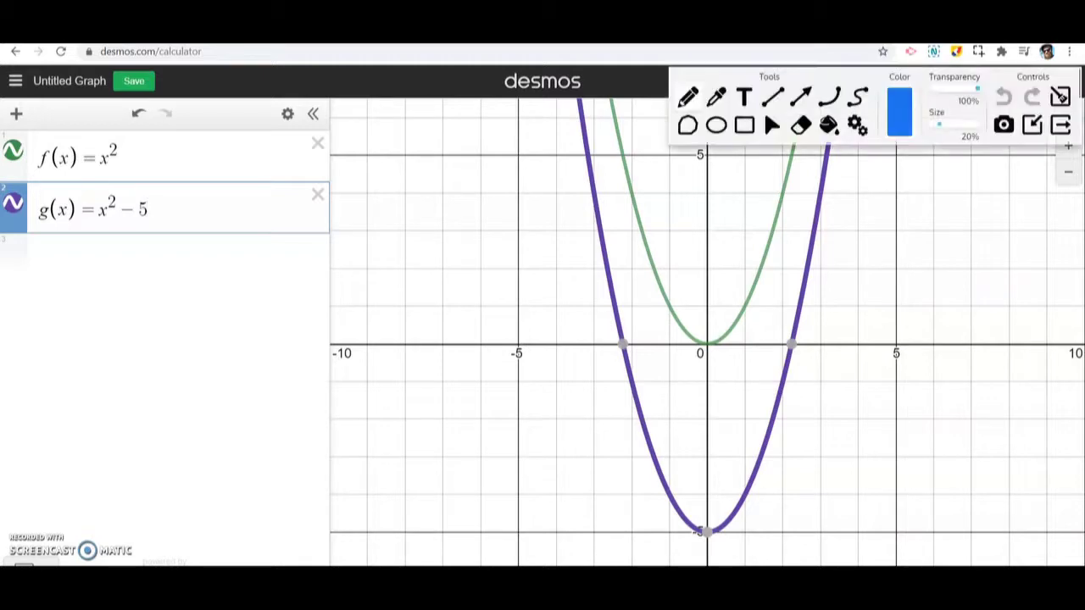
pyautogui.moveTo(106, 111)
pyautogui.mouseDown()
pyautogui.moveTo(142, 168)
pyautogui.moveTo(109, 117)
pyautogui.mouseUp()
pyautogui.moveTo(106, 180)
pyautogui.mouseDown()
pyautogui.moveTo(85, 246)
pyautogui.moveTo(118, 180)
pyautogui.moveTo(161, 241)
pyautogui.moveTo(143, 178)
pyautogui.mouseUp()
# Draw downward arrows from the f(x) parabola to the g(x) parabola, and clear all annotations and close the drawing tools
pyautogui.moveTo(695, 347)
pyautogui.mouseDown()
pyautogui.moveTo(695, 507)
pyautogui.moveTo(697, 495)
pyautogui.mouseUp()
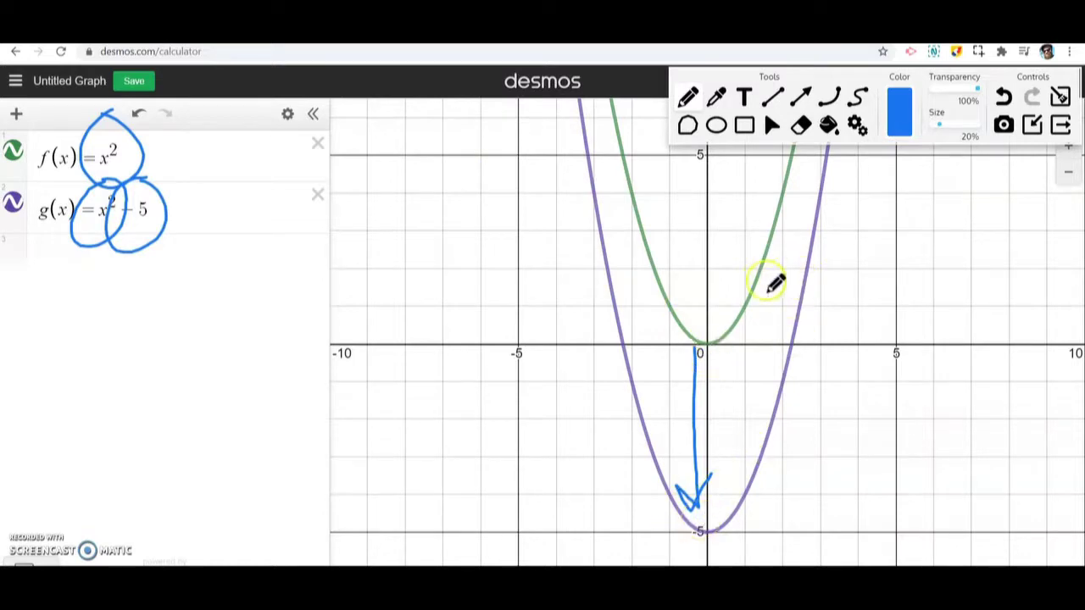
pyautogui.moveTo(747, 310)
pyautogui.mouseDown()
pyautogui.moveTo(742, 462)
pyautogui.moveTo(759, 447)
pyautogui.mouseUp()
pyautogui.moveTo(786, 190); pyautogui.dragTo(781, 354)
pyautogui.moveTo(757, 293)
pyautogui.mouseDown()
pyautogui.moveTo(778, 355)
pyautogui.moveTo(790, 317)
pyautogui.mouseUp()
pyautogui.moveTo(621, 192); pyautogui.dragTo(621, 351)
pyautogui.moveTo(615, 331)
pyautogui.mouseDown()
pyautogui.moveTo(622, 350)
pyautogui.moveTo(632, 322)
pyautogui.mouseUp()
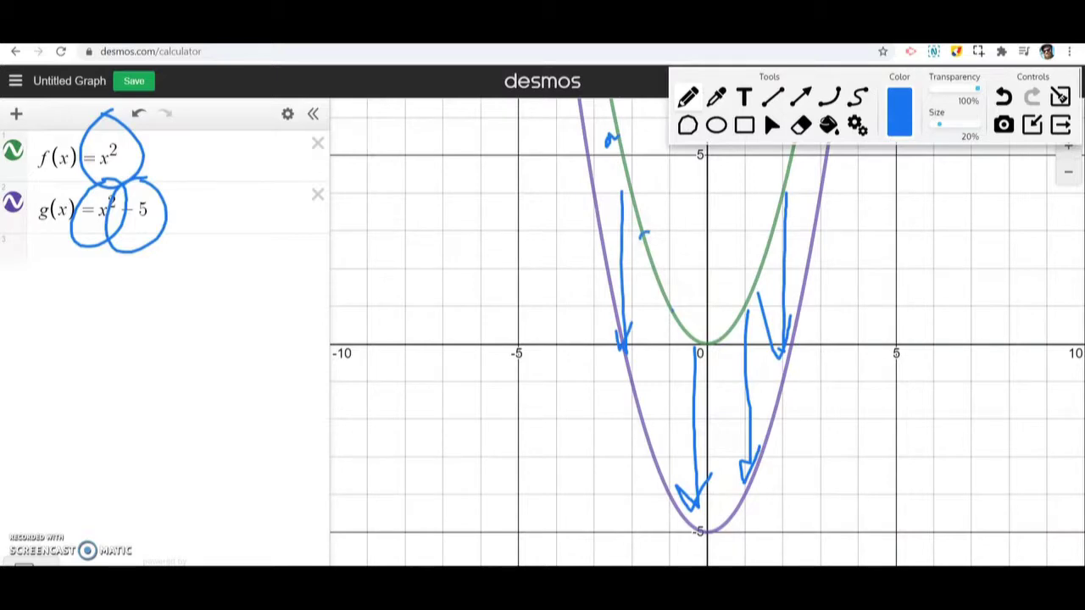
pyautogui.click(1059, 98)
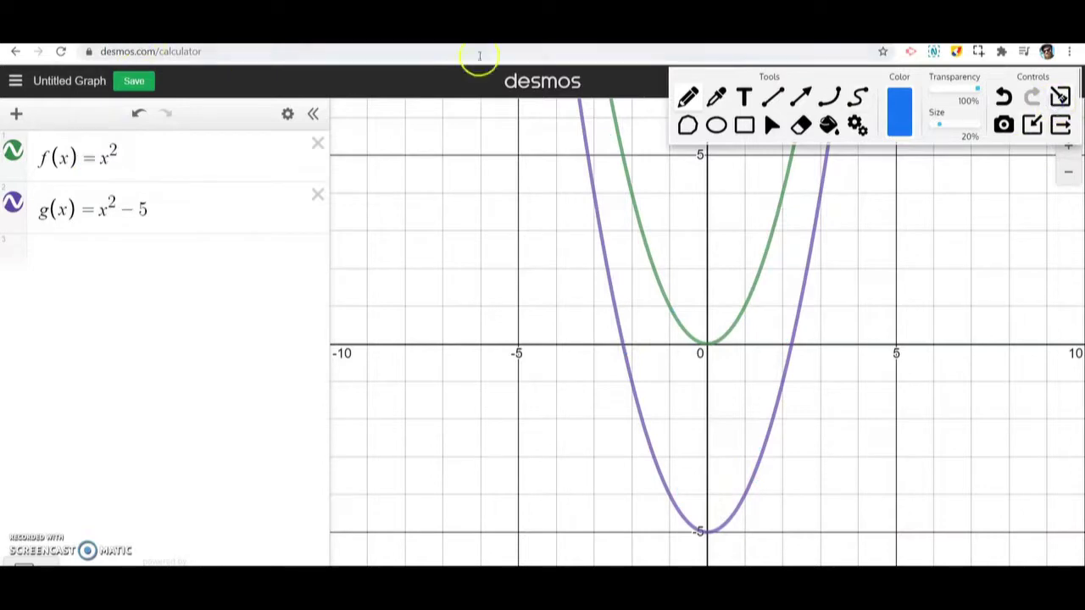
pyautogui.click(1062, 129)
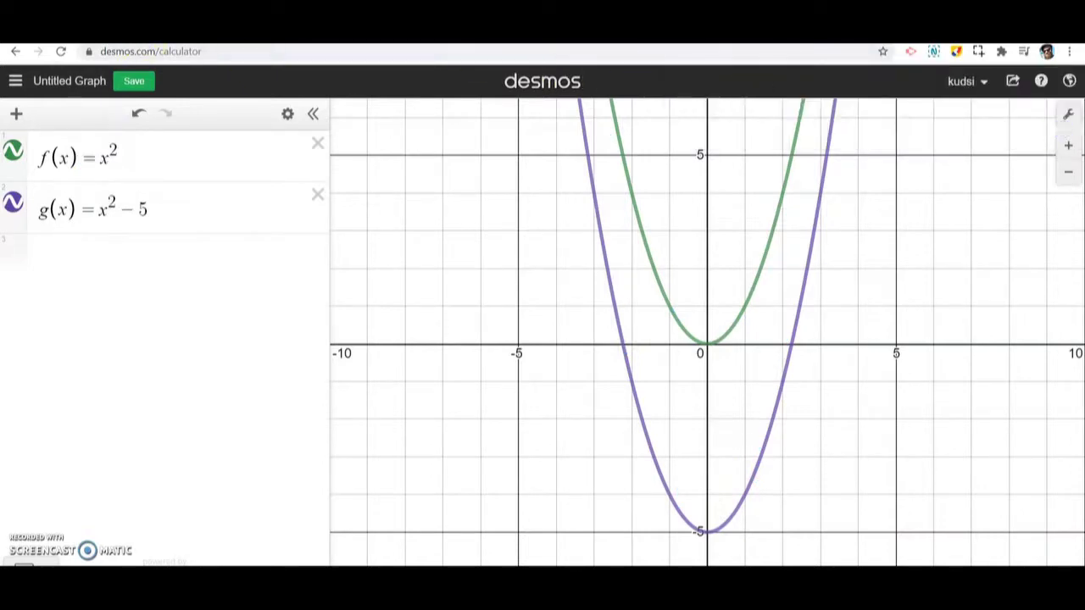
# Insert a table and move it below the g(x) expression
pyautogui.click(16, 115)
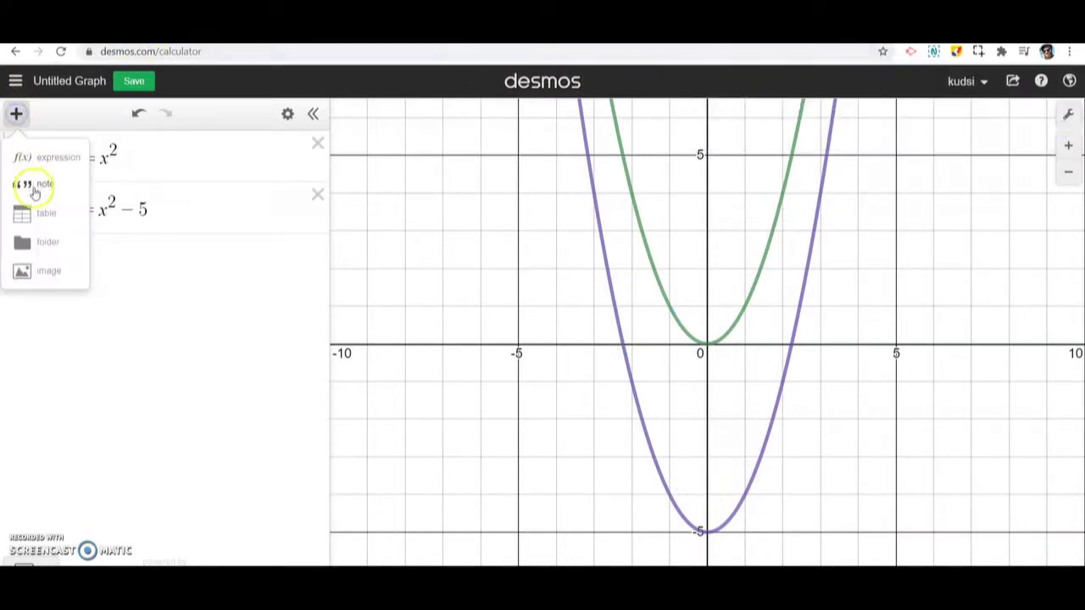
pyautogui.click(35, 211)
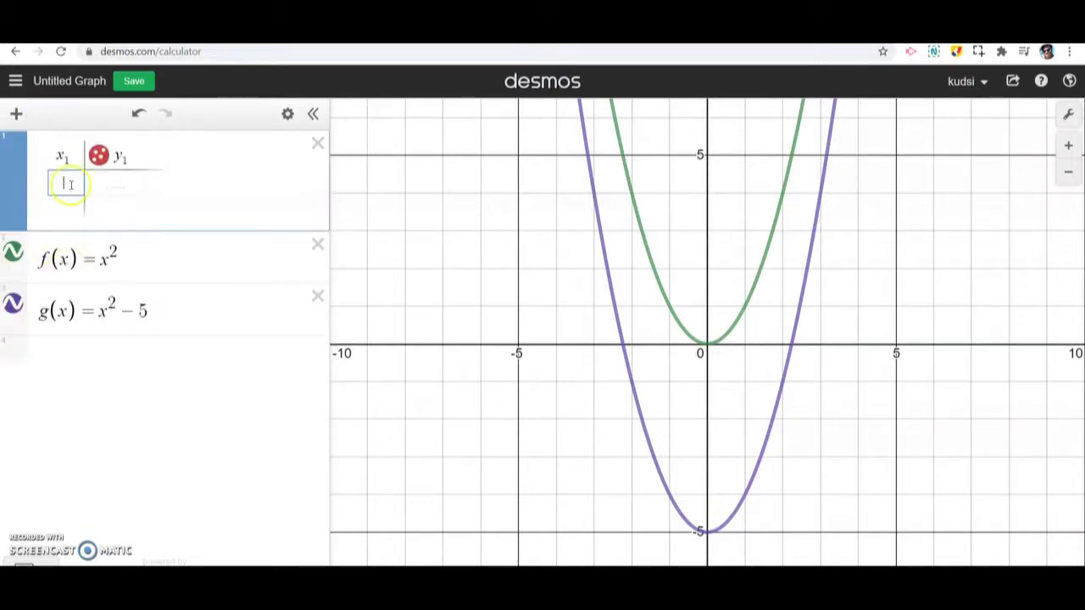
pyautogui.moveTo(6, 148); pyautogui.dragTo(37, 300)
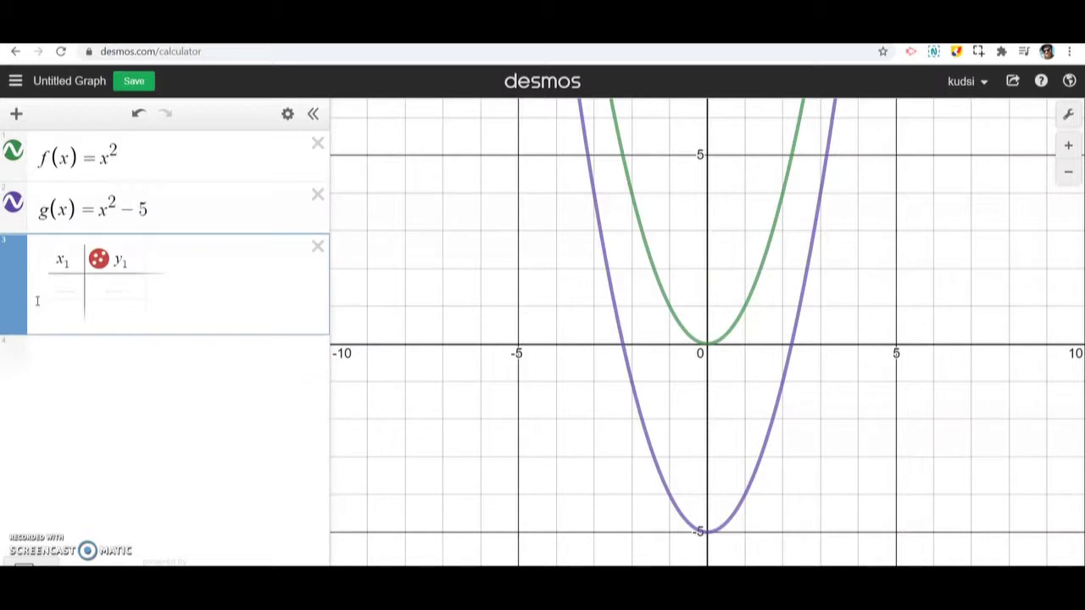
# Fill the table's x1 column with the values 0, 1, 2, 3 and 5
pyautogui.click(81, 280)
pyautogui.write('0')
pyautogui.press('Return')
pyautogui.write('1')
pyautogui.press('Return')
pyautogui.write('2')
pyautogui.press('Return')
pyautogui.write('3 4')
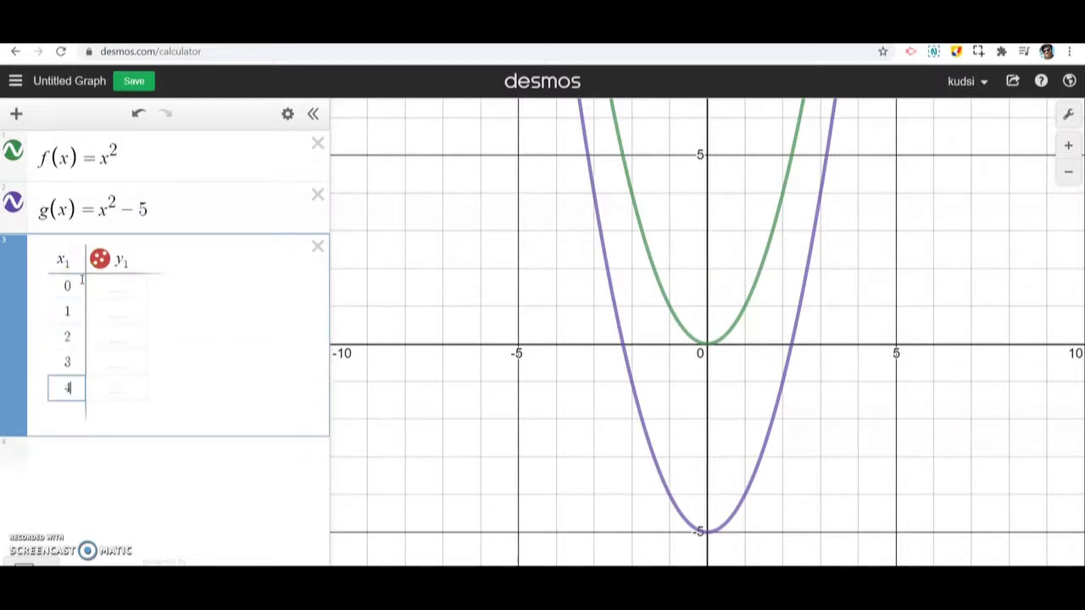
pyautogui.press('Return')
pyautogui.click(72, 382)
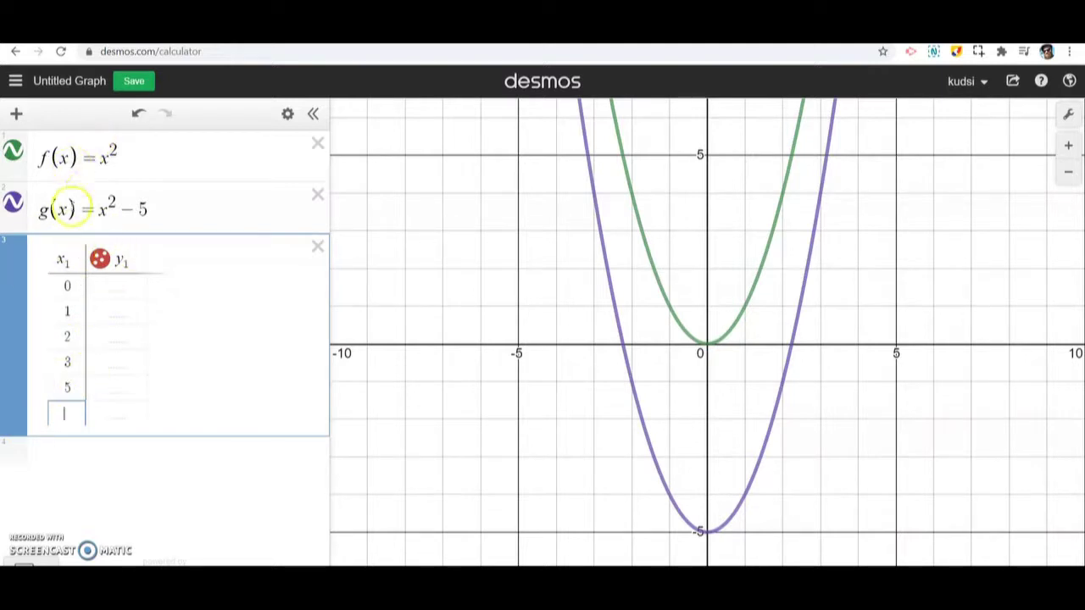
# Replace the table's y1 column heading with f(x1)
pyautogui.click(137, 258)
pyautogui.moveTo(137, 258); pyautogui.dragTo(116, 259)
pyautogui.write('f(x')
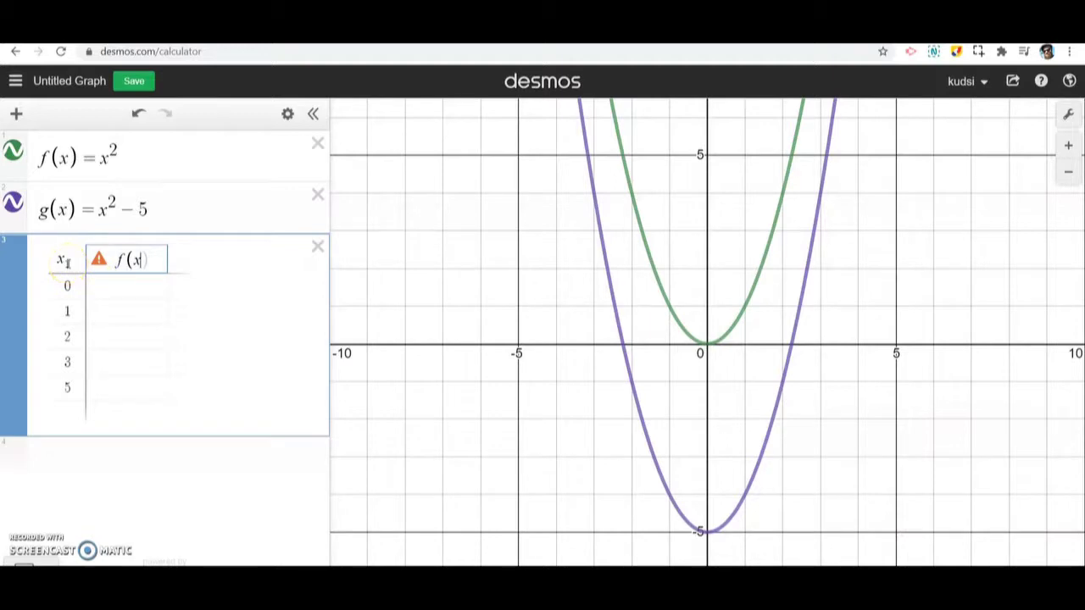
pyautogui.write('1')
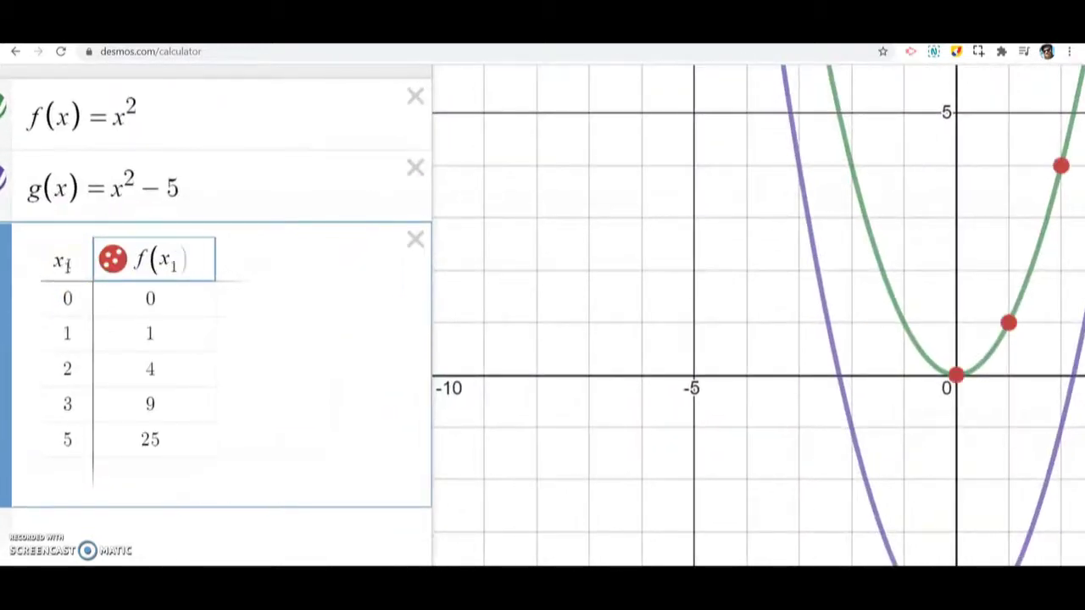
pyautogui.write(')')
# Add a third table column headed g(x1)
pyautogui.click(239, 263)
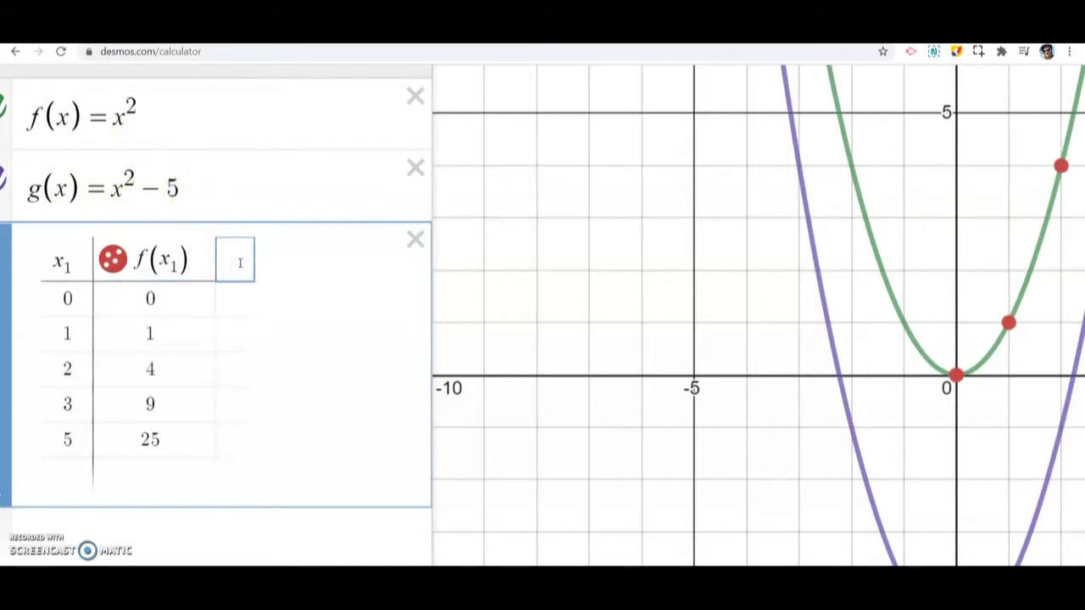
pyautogui.write('g')
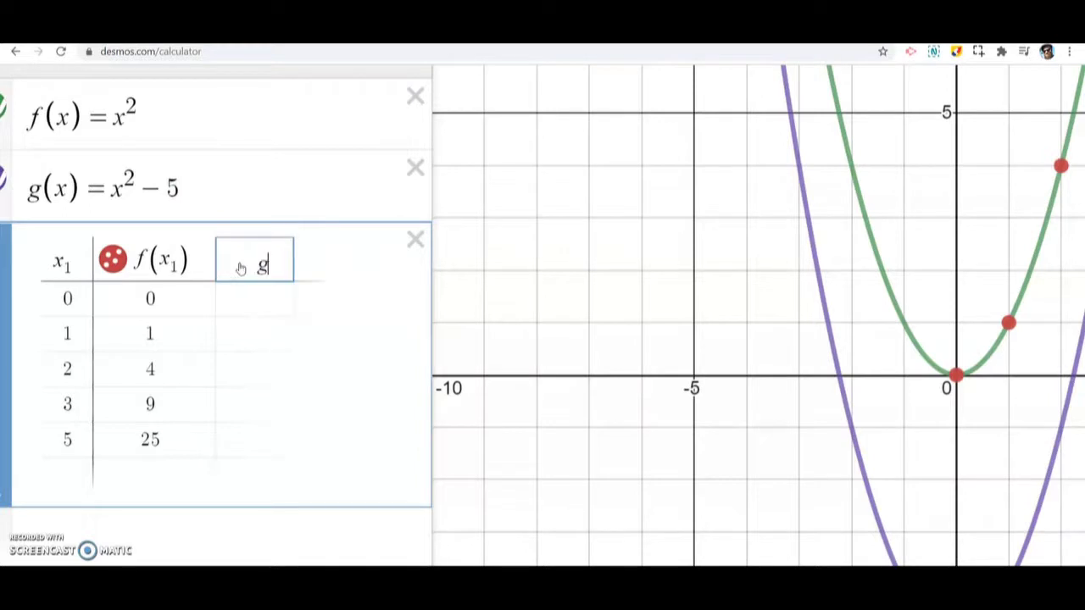
pyautogui.write('(x_1)')
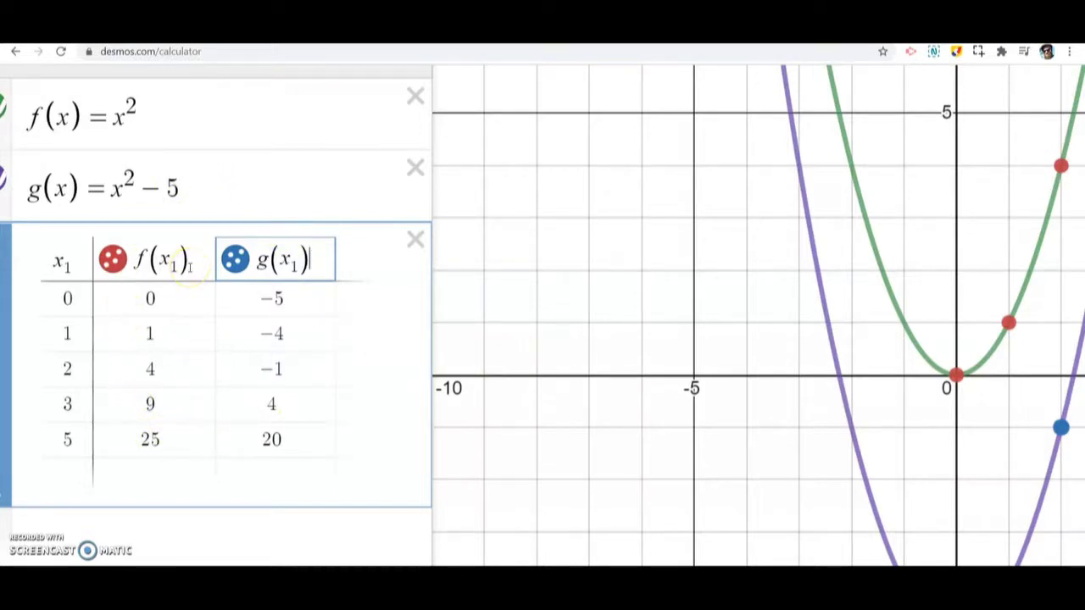
# Draw a short blue line between the f(x1) and g(x1) values in each of the five table rows
pyautogui.moveTo(173, 455); pyautogui.dragTo(248, 450)
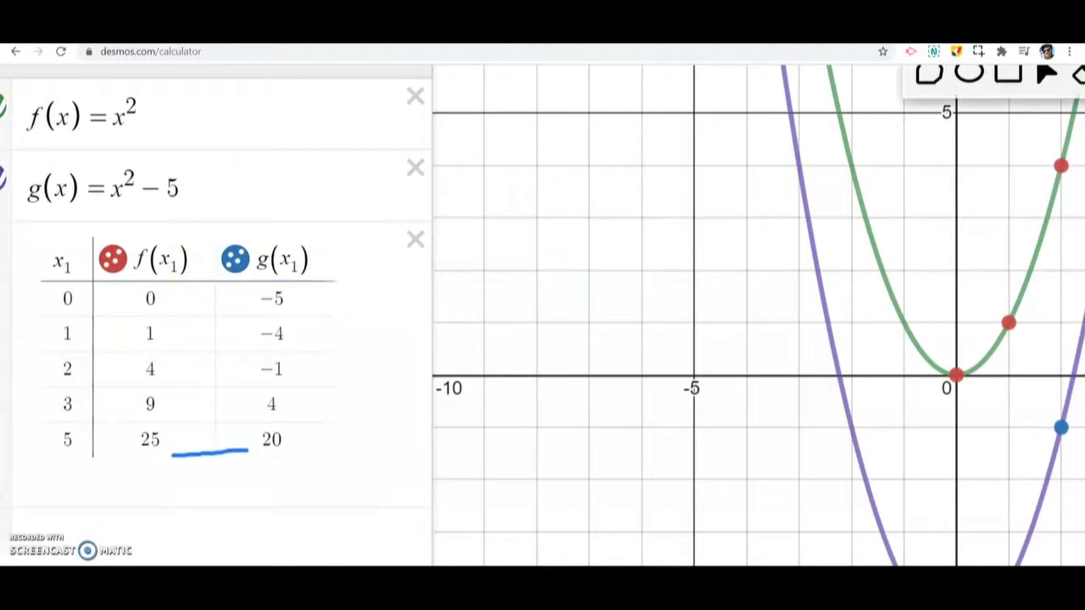
pyautogui.moveTo(176, 412); pyautogui.dragTo(242, 409)
pyautogui.moveTo(174, 366); pyautogui.dragTo(243, 372)
pyautogui.moveTo(181, 332); pyautogui.dragTo(237, 336)
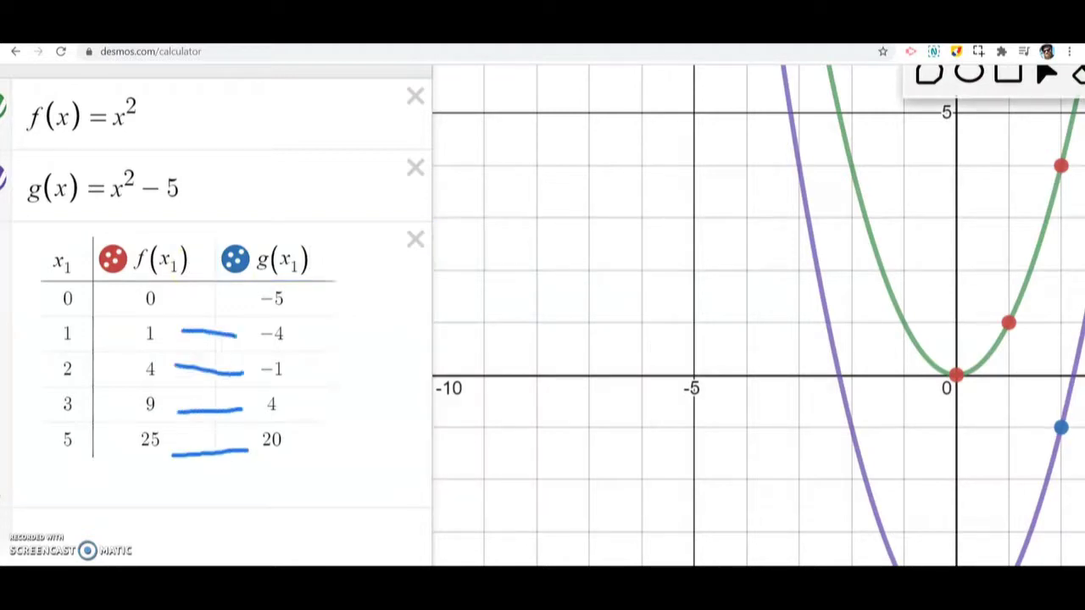
pyautogui.moveTo(188, 304); pyautogui.dragTo(238, 302)
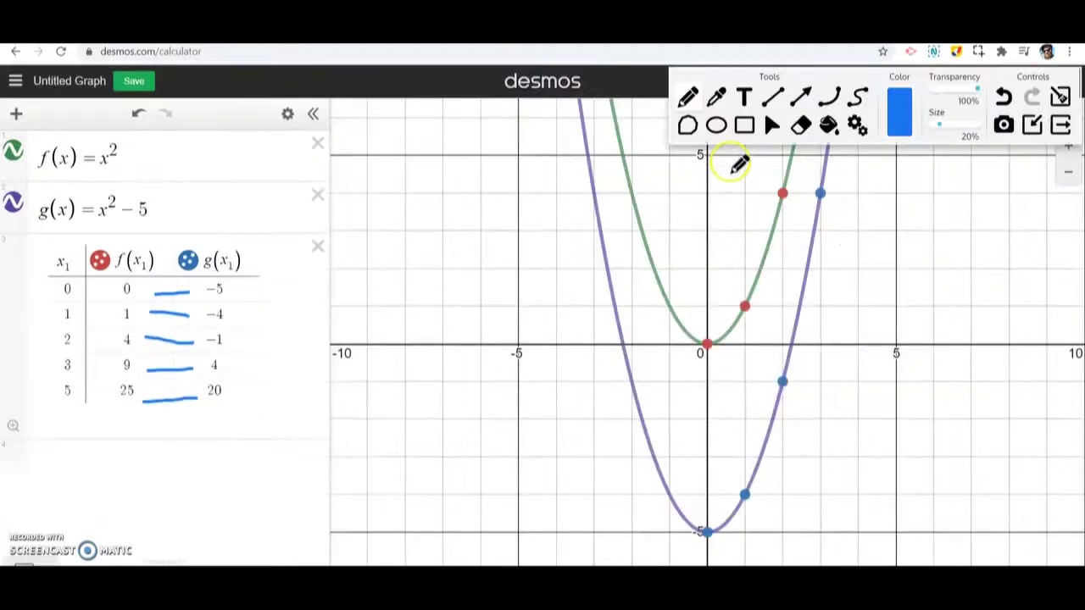
# Clear the blue marks from the table and close the annotation tools
pyautogui.click(1059, 124)
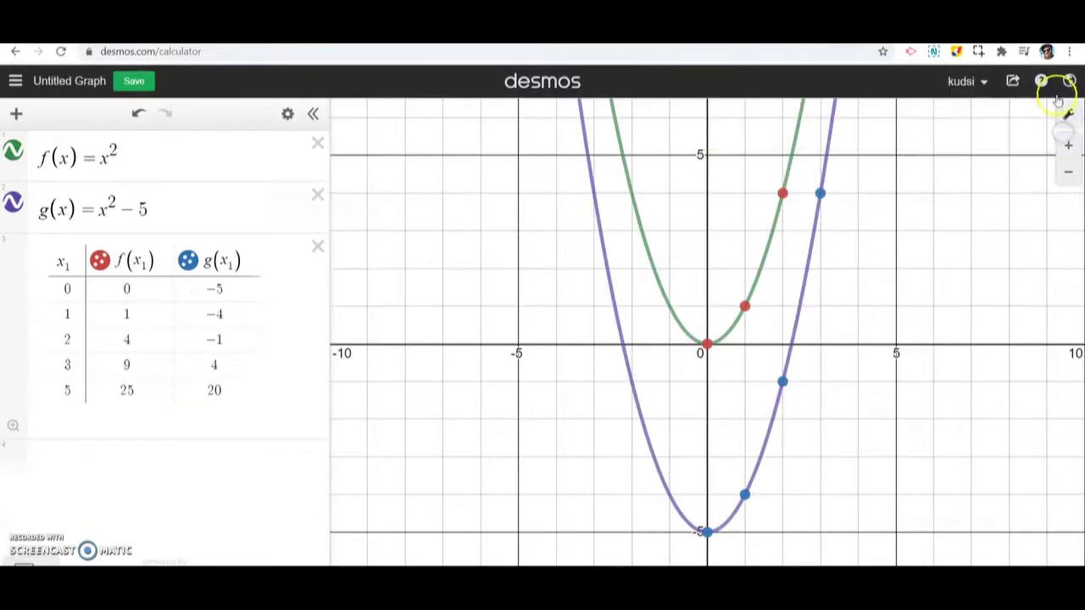
pyautogui.click(934, 51)
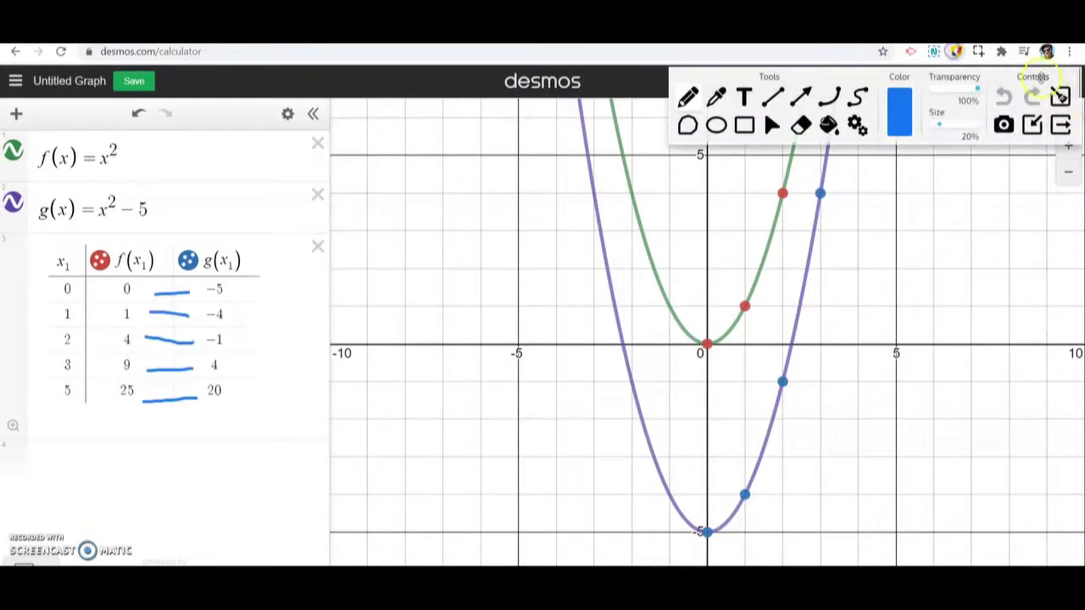
pyautogui.click(1060, 97)
pyautogui.click(1059, 125)
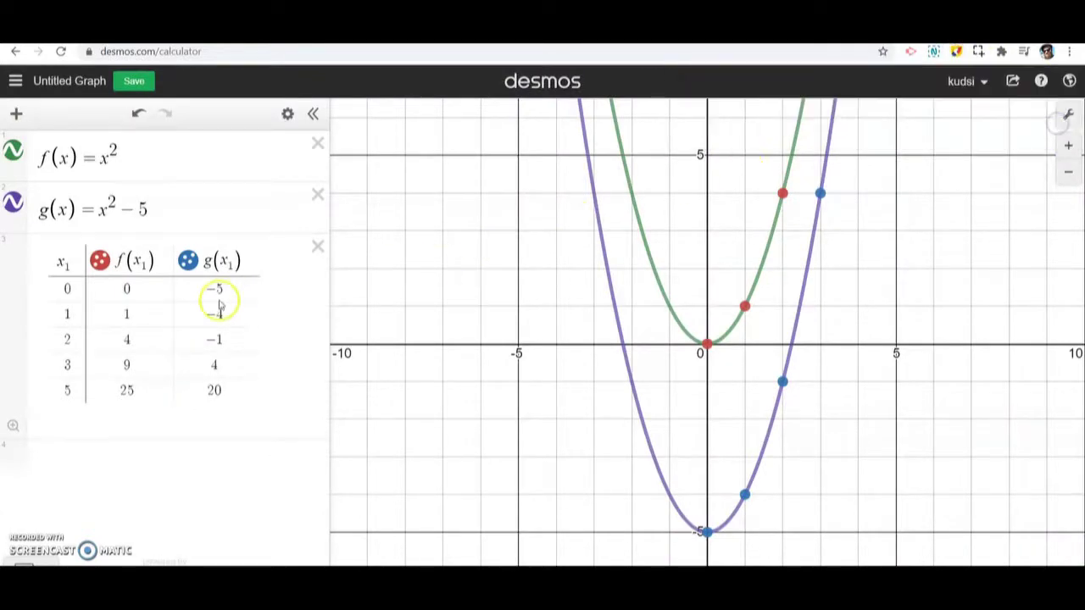
# Change the second function to g(x) = (x - 5)^2 and display the coordinates of the f(x) vertex
pyautogui.click(155, 212)
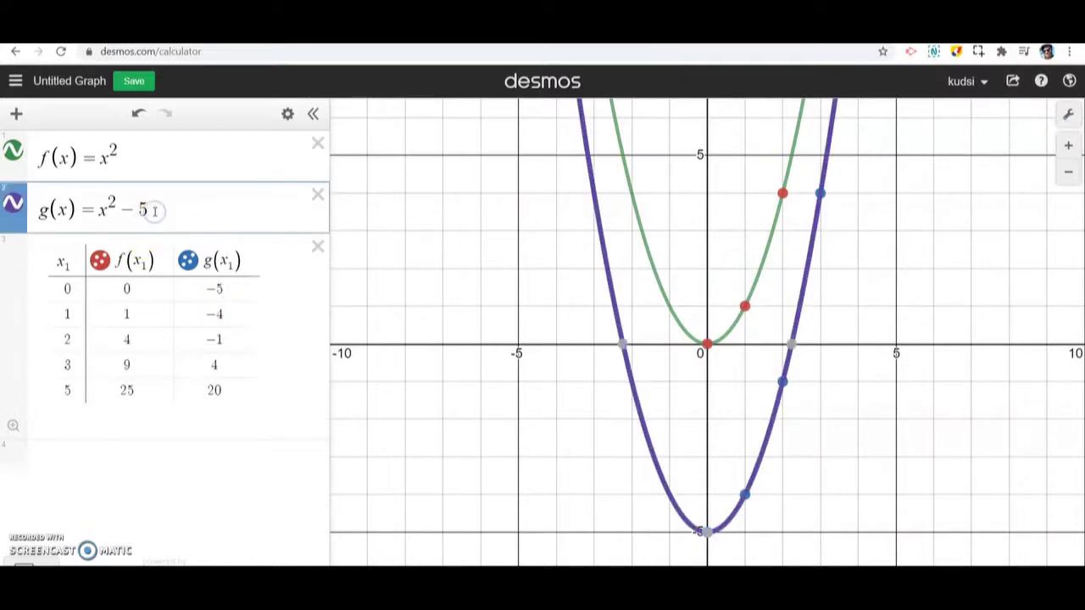
pyautogui.press('BackSpace')
pyautogui.press('BackSpace')
pyautogui.click(152, 211)
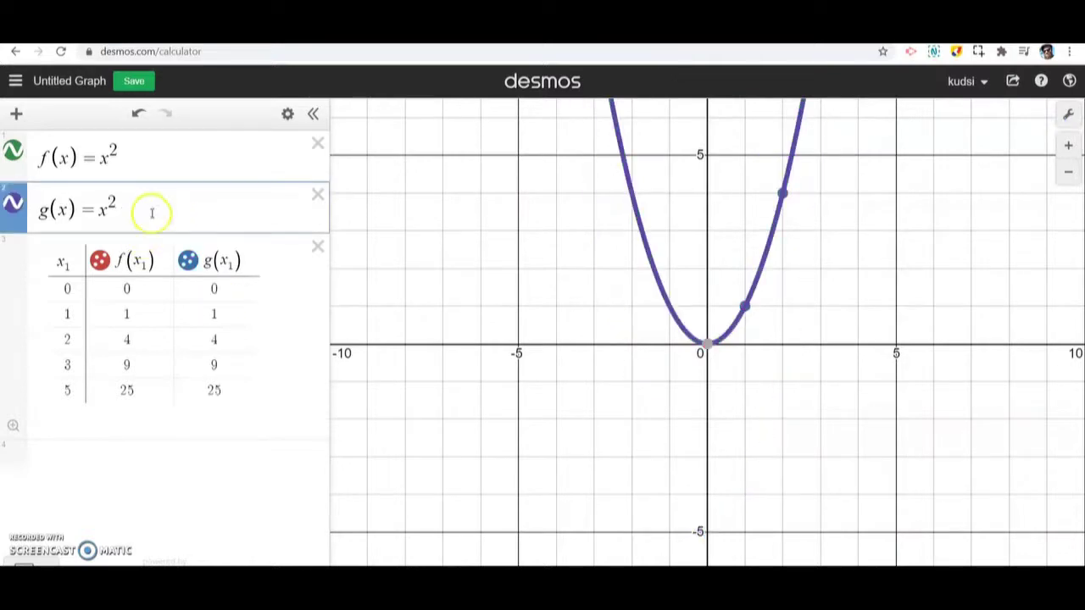
pyautogui.click(109, 210)
pyautogui.write(')')
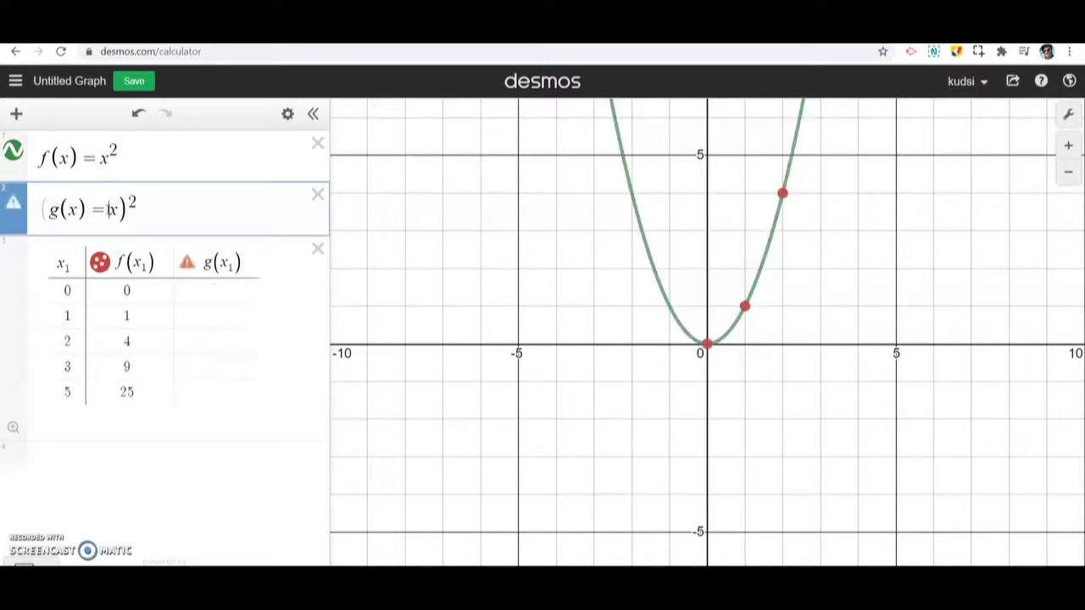
pyautogui.write('(')
pyautogui.write('-')
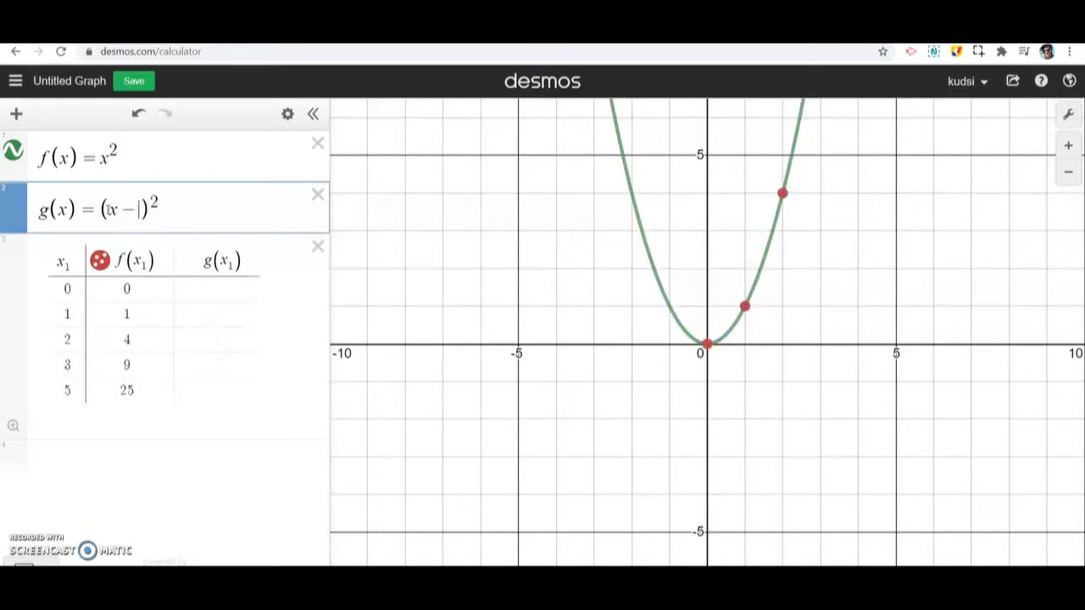
pyautogui.write('5')
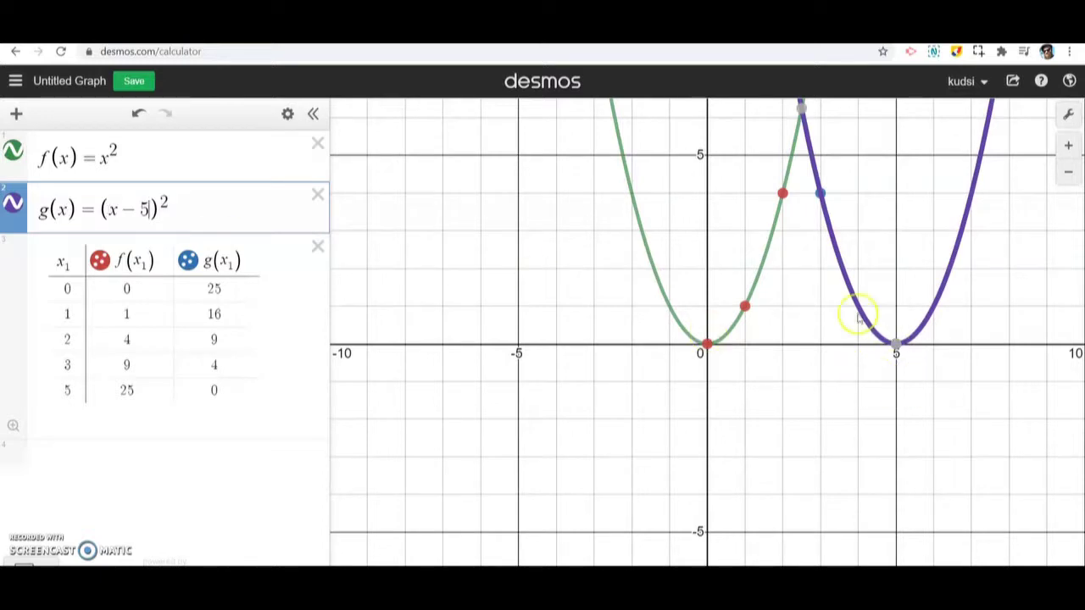
pyautogui.click(704, 345)
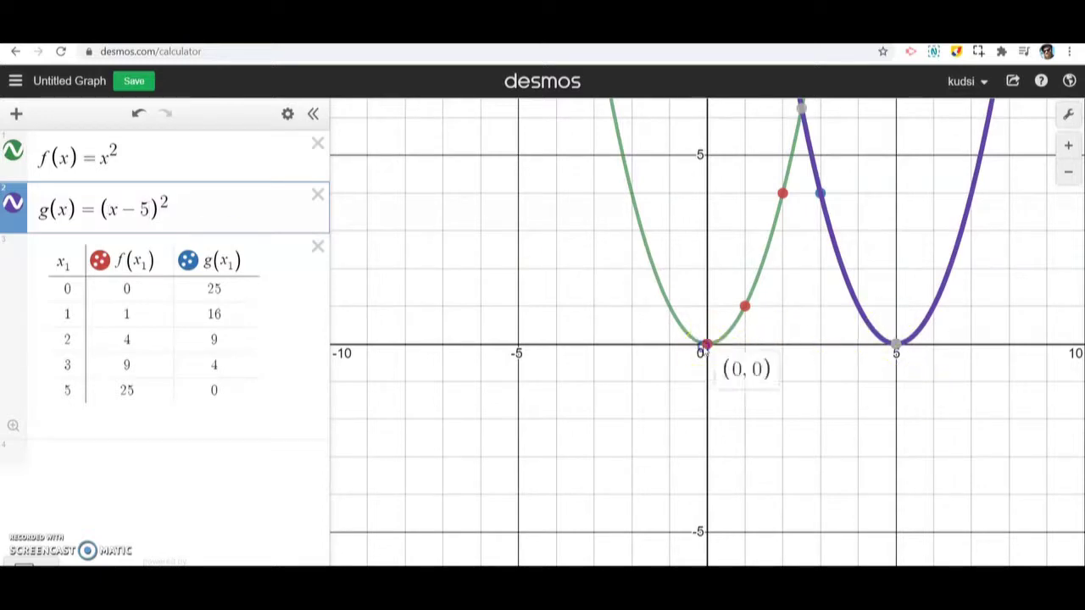
# Write a circled blue 5 below the g(x) vertex and draw an arrow from the vertex to the (x - 5) term
pyautogui.click(894, 345)
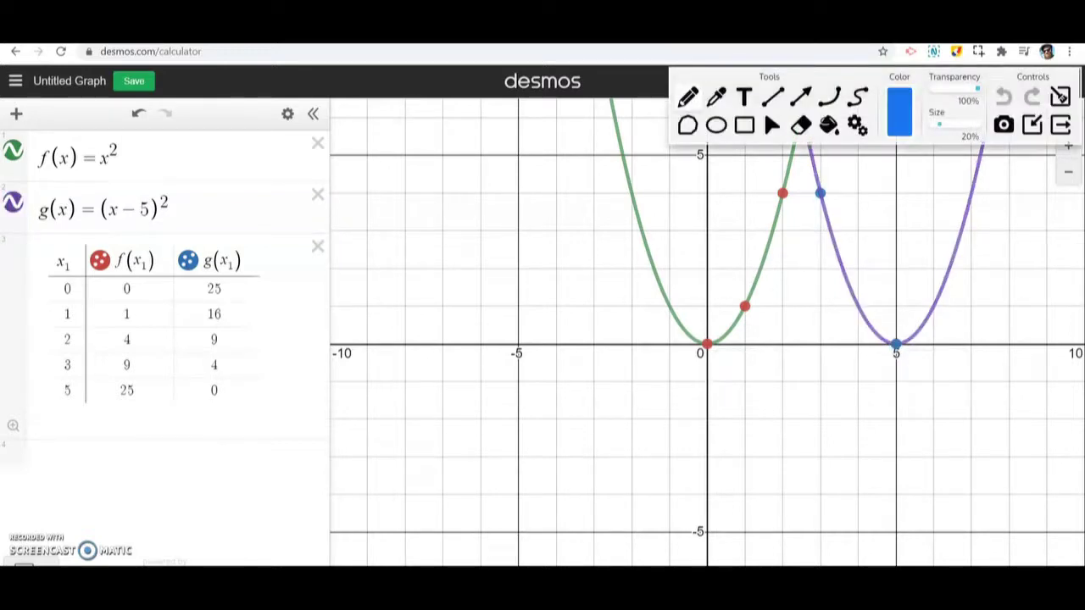
pyautogui.moveTo(887, 384)
pyautogui.mouseDown()
pyautogui.moveTo(888, 412)
pyautogui.moveTo(908, 365)
pyautogui.mouseUp()
pyautogui.moveTo(890, 323)
pyautogui.mouseDown()
pyautogui.moveTo(838, 422)
pyautogui.moveTo(895, 324)
pyautogui.moveTo(617, 129)
pyautogui.moveTo(100, 181)
pyautogui.moveTo(114, 188)
pyautogui.moveTo(127, 175)
pyautogui.mouseUp()
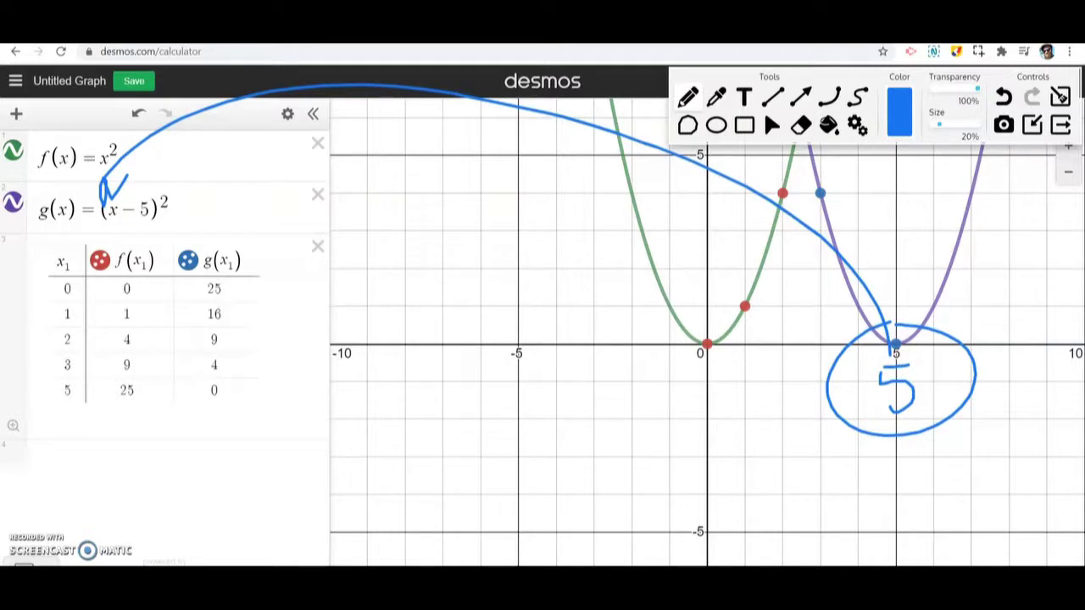
# Write (0,0) below the f(x) vertex and (5,0) below the g(x) vertex, and underline x - 5 in the g(x) expression
pyautogui.moveTo(646, 348)
pyautogui.mouseDown()
pyautogui.moveTo(635, 399)
pyautogui.moveTo(666, 366)
pyautogui.moveTo(677, 402)
pyautogui.mouseUp()
pyautogui.moveTo(708, 369)
pyautogui.mouseDown()
pyautogui.moveTo(701, 389)
pyautogui.moveTo(714, 393)
pyautogui.mouseUp()
pyautogui.moveTo(830, 451); pyautogui.dragTo(820, 502)
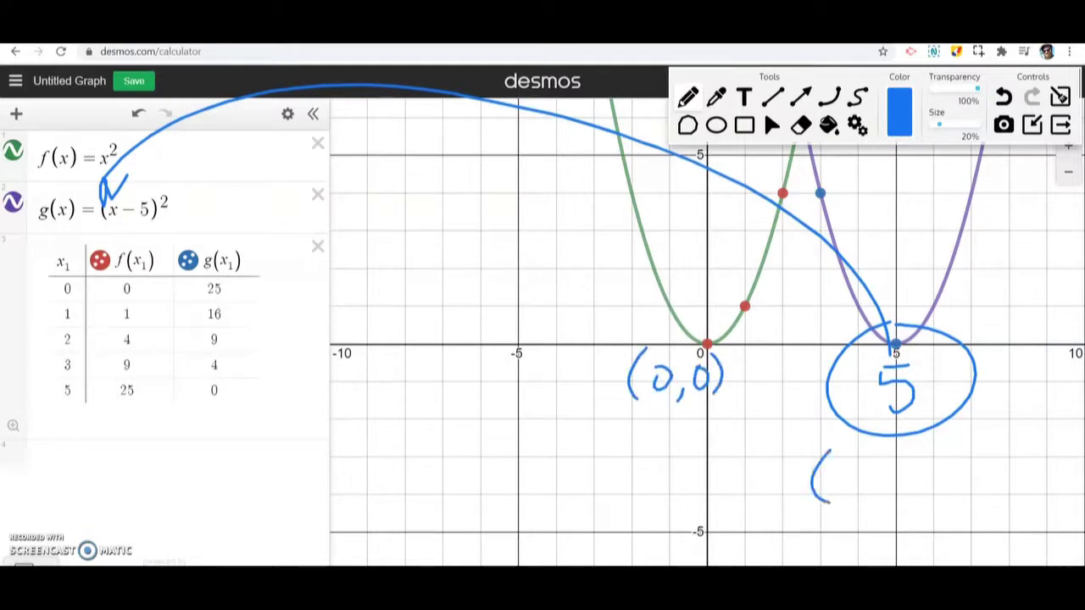
pyautogui.moveTo(935, 452); pyautogui.dragTo(936, 503)
pyautogui.moveTo(111, 232)
pyautogui.mouseDown()
pyautogui.moveTo(153, 230)
pyautogui.moveTo(103, 237)
pyautogui.moveTo(161, 236)
pyautogui.mouseUp()
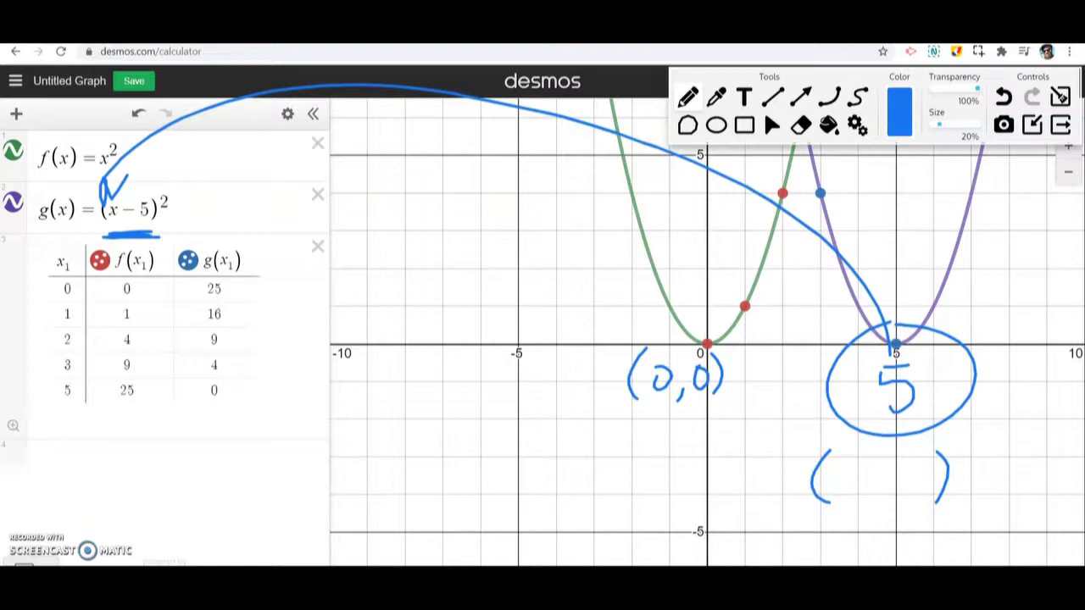
pyautogui.moveTo(856, 466)
pyautogui.mouseDown()
pyautogui.moveTo(837, 493)
pyautogui.moveTo(865, 446)
pyautogui.moveTo(922, 485)
pyautogui.moveTo(899, 452)
pyautogui.mouseUp()
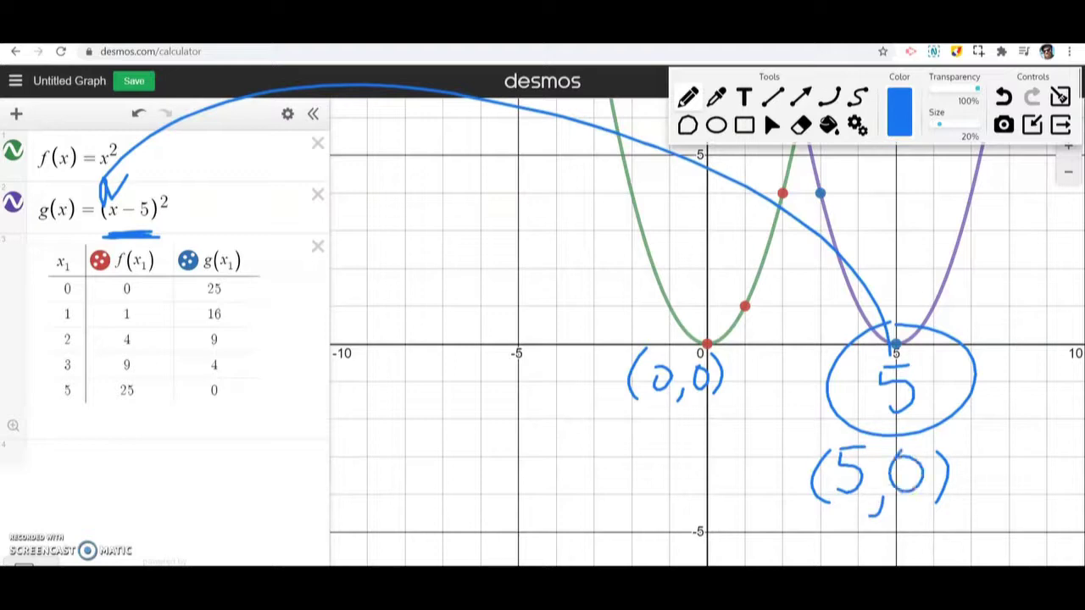
# Circle (0,0) and the g(x) expression, draw a second arrow from the g(x) vertex to it, and underline (5,0) twice
pyautogui.moveTo(739, 305)
pyautogui.mouseDown()
pyautogui.moveTo(585, 339)
pyautogui.moveTo(742, 310)
pyautogui.mouseUp()
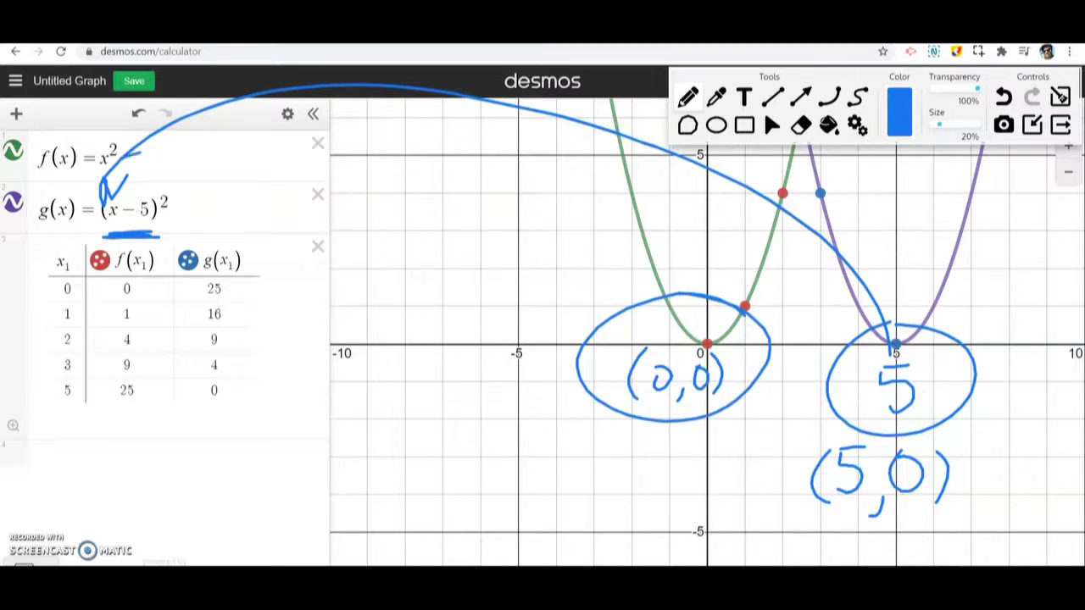
pyautogui.moveTo(123, 157)
pyautogui.mouseDown()
pyautogui.moveTo(176, 230)
pyautogui.moveTo(127, 161)
pyautogui.mouseUp()
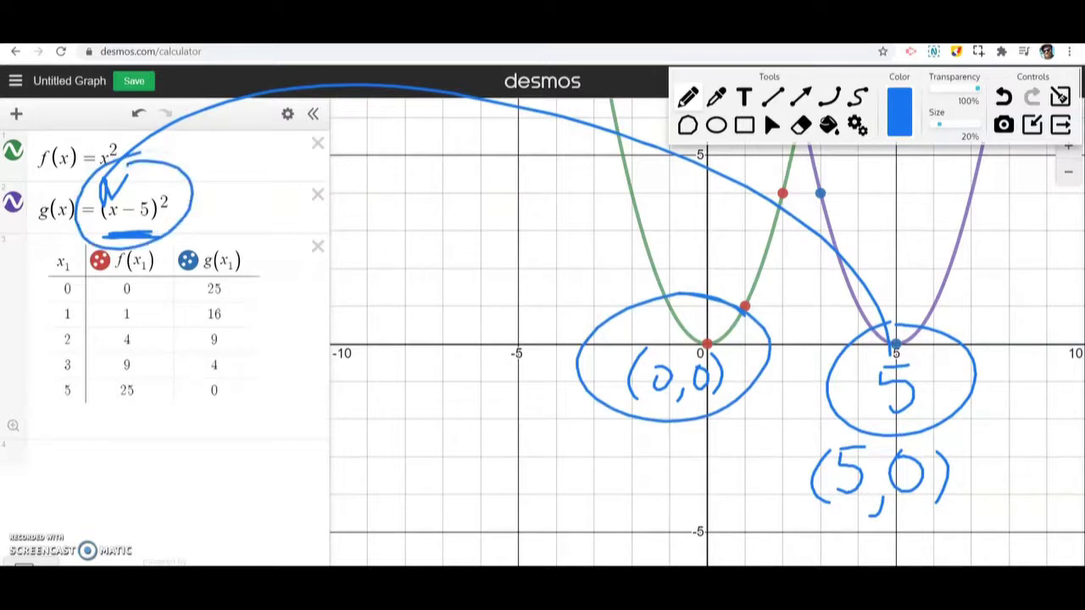
pyautogui.moveTo(891, 335)
pyautogui.mouseDown()
pyautogui.moveTo(759, 166)
pyautogui.moveTo(155, 181)
pyautogui.moveTo(149, 169)
pyautogui.mouseUp()
pyautogui.moveTo(825, 520); pyautogui.dragTo(930, 508)
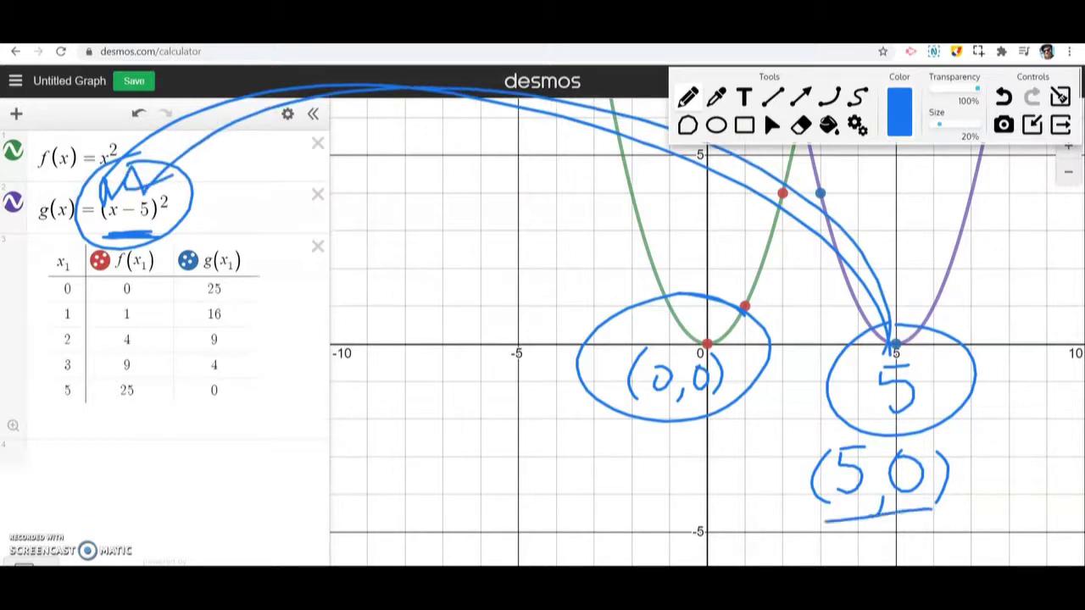
pyautogui.moveTo(793, 532); pyautogui.dragTo(961, 531)
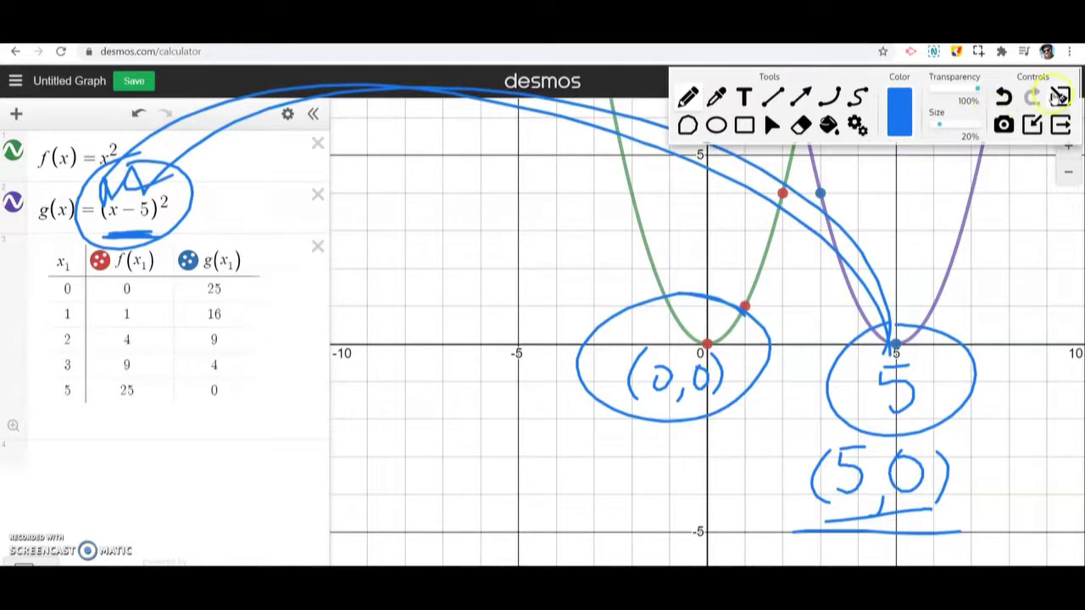
# Clear all blue annotations from the graph and expressions, and close the annotation tools
pyautogui.click(1059, 96)
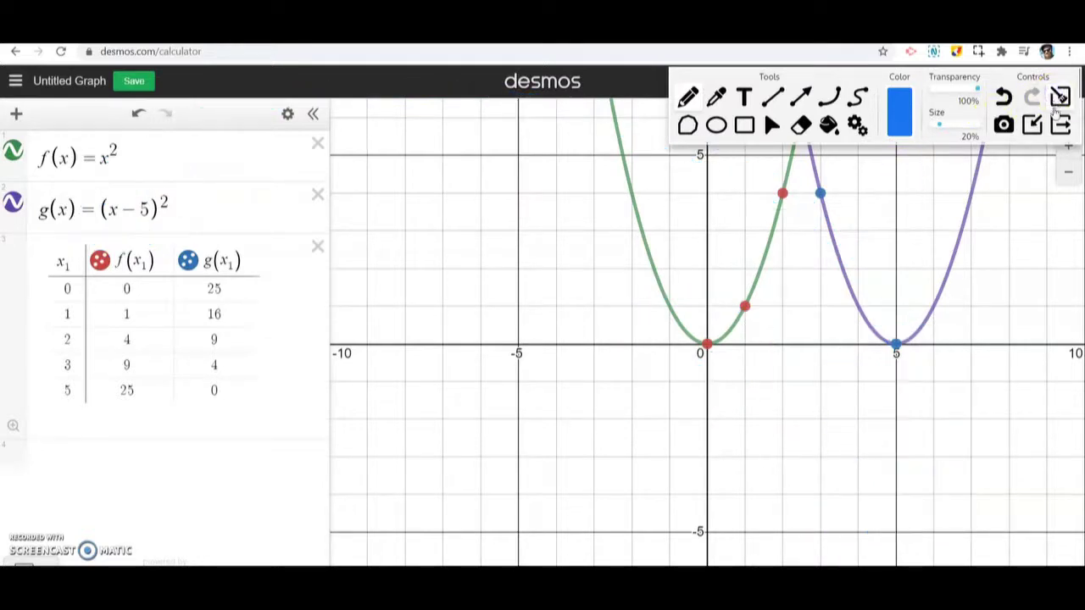
pyautogui.click(1059, 125)
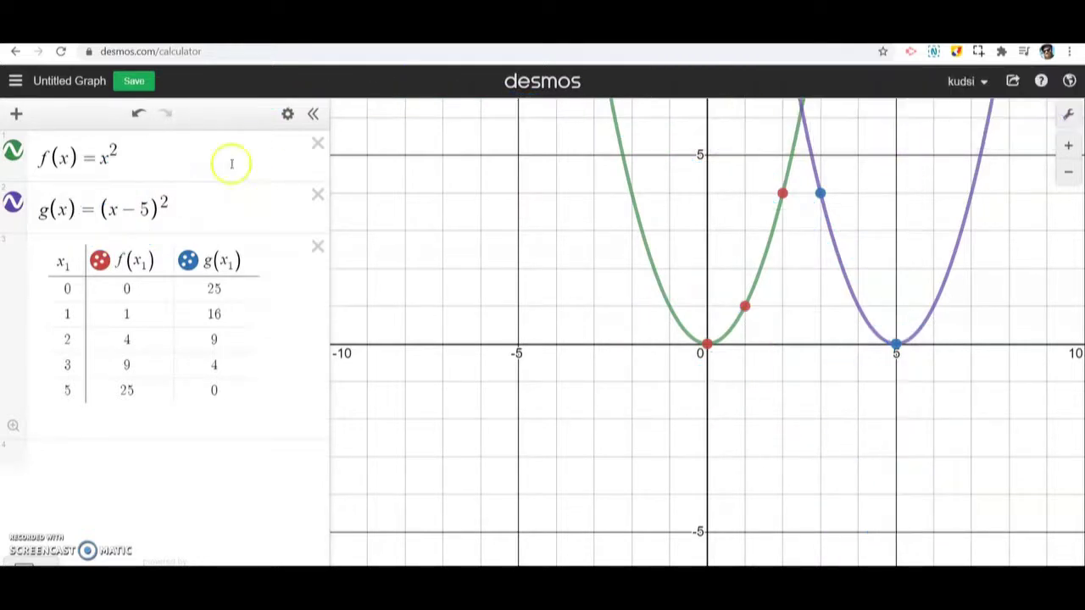
# Change the second function to g(x) = (x + 5)^2 and display the coordinates of its vertex
pyautogui.click(142, 198)
pyautogui.press('BackSpace')
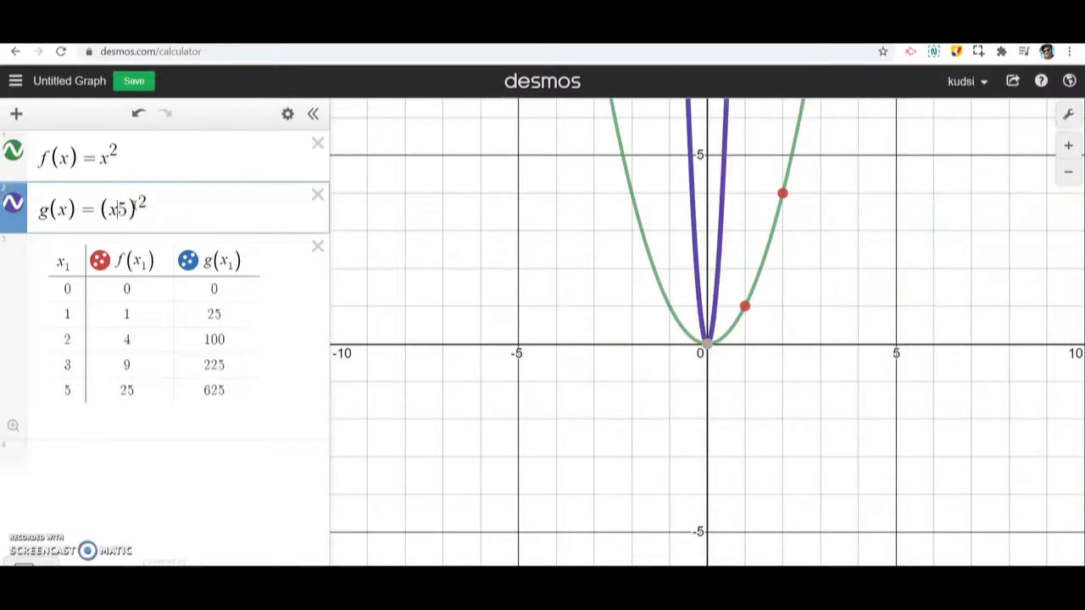
pyautogui.write('+')
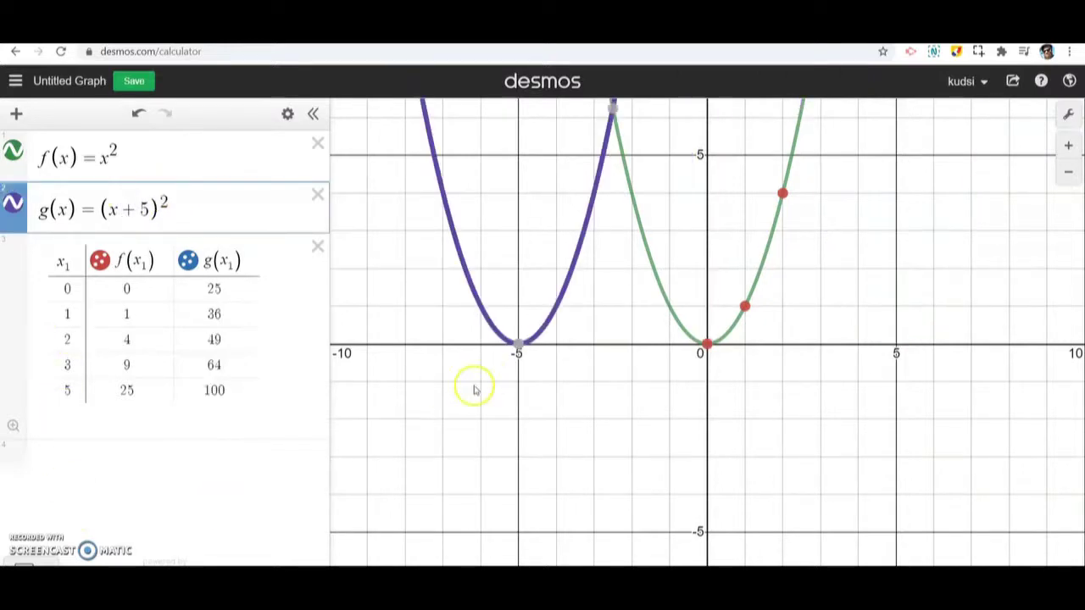
pyautogui.click(520, 350)
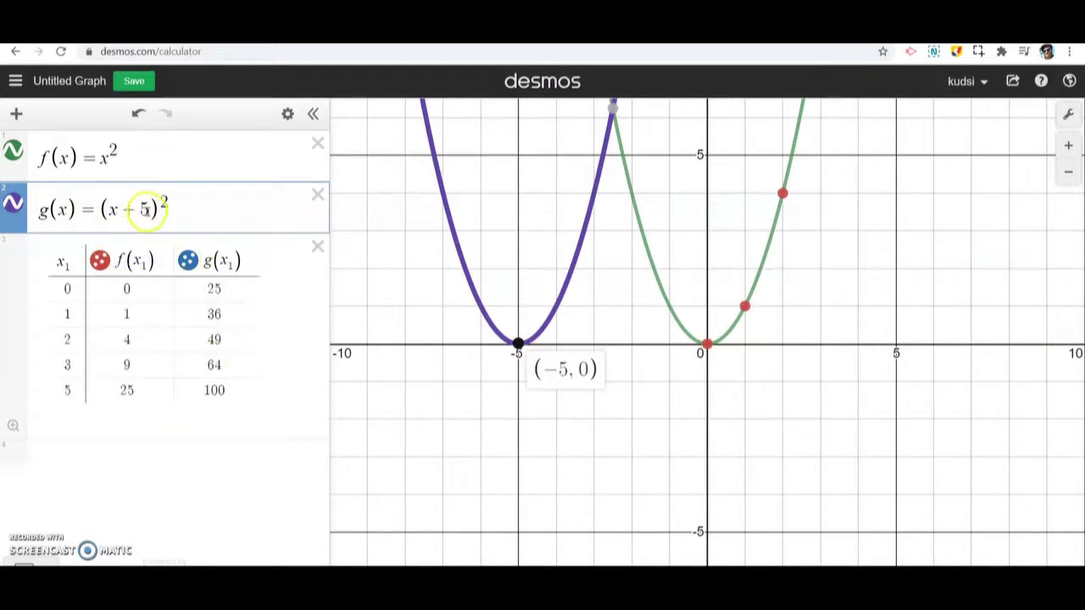
# Remove the horizontal shift from the second function and give it a coefficient of 2, making g(x) = 2(x)^2
pyautogui.click(144, 209)
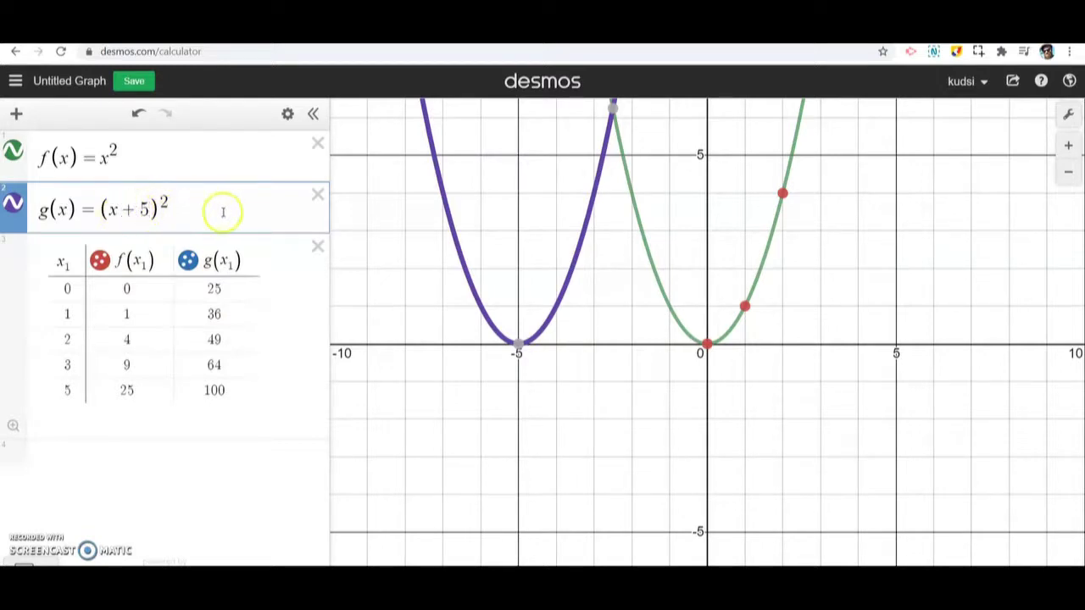
pyautogui.press('BackSpace')
pyautogui.press('BackSpace')
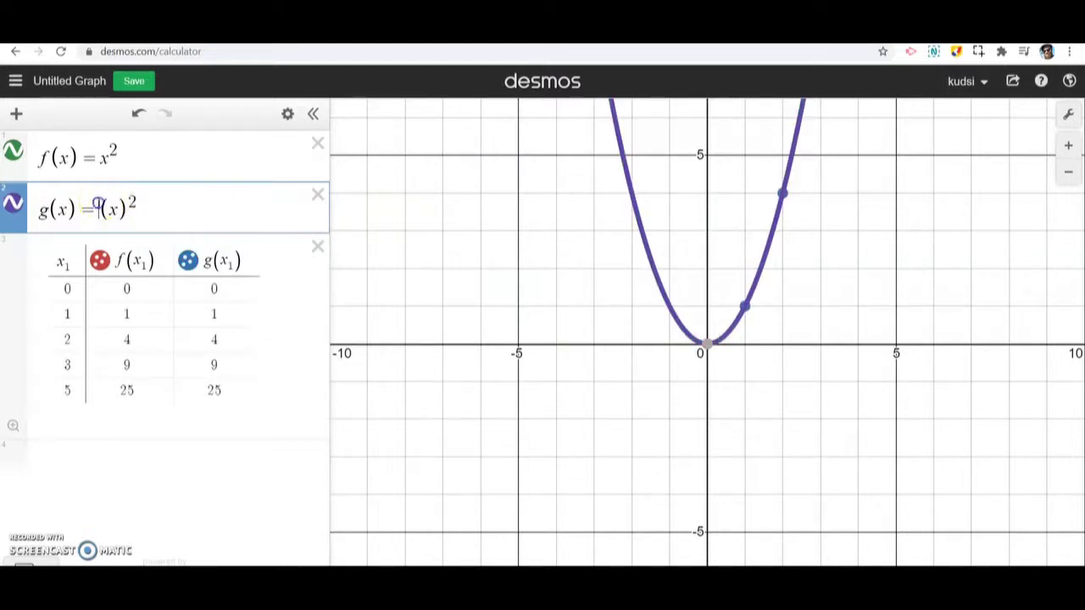
pyautogui.click(97, 208)
pyautogui.write('2')
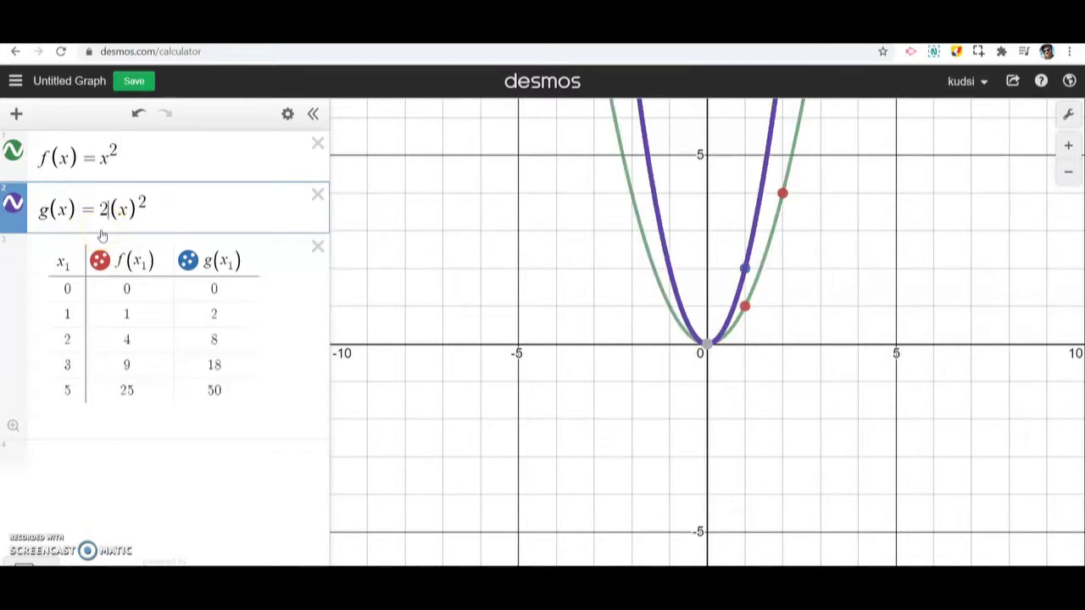
# Change the leading coefficient of g(x) to 3, 4, 5 and 6 in turn
pyautogui.press('BackSpace')
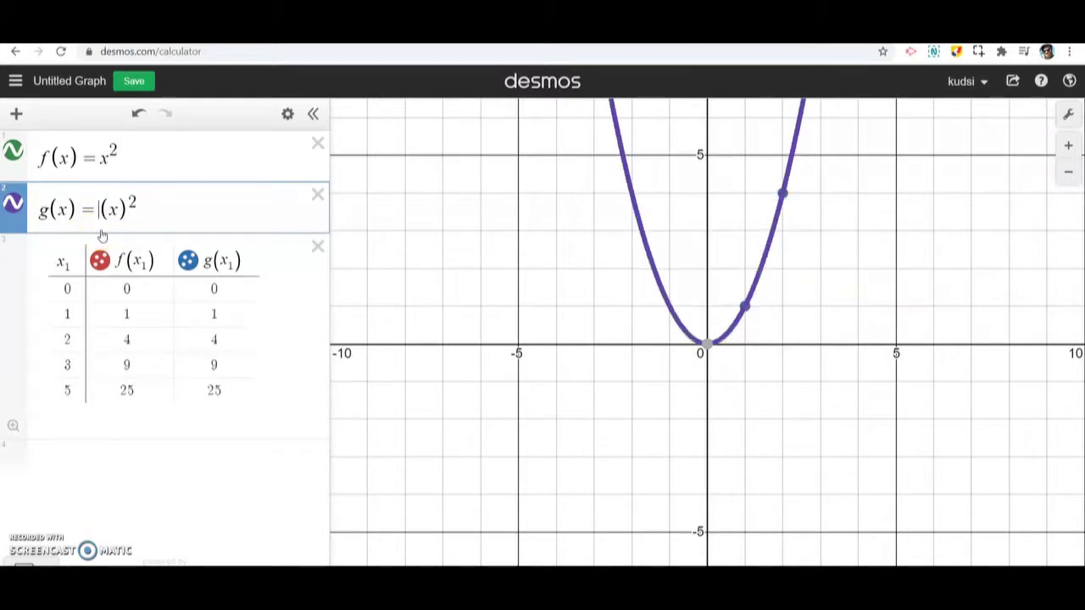
pyautogui.write('3')
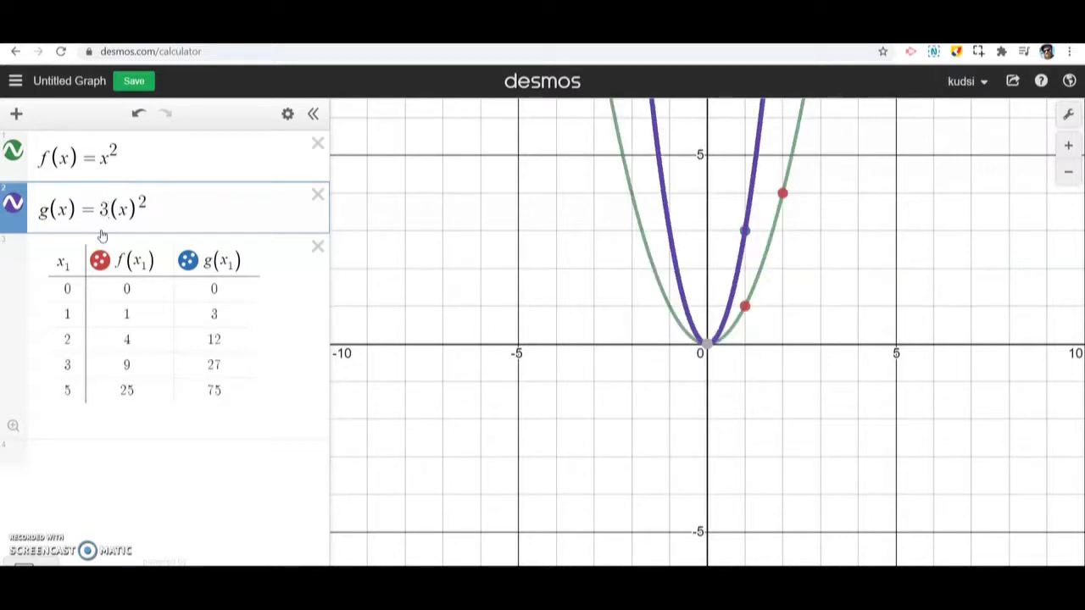
pyautogui.press('BackSpace')
pyautogui.write('4')
pyautogui.press('BackSpace')
pyautogui.write('5')
pyautogui.press('BackSpace')
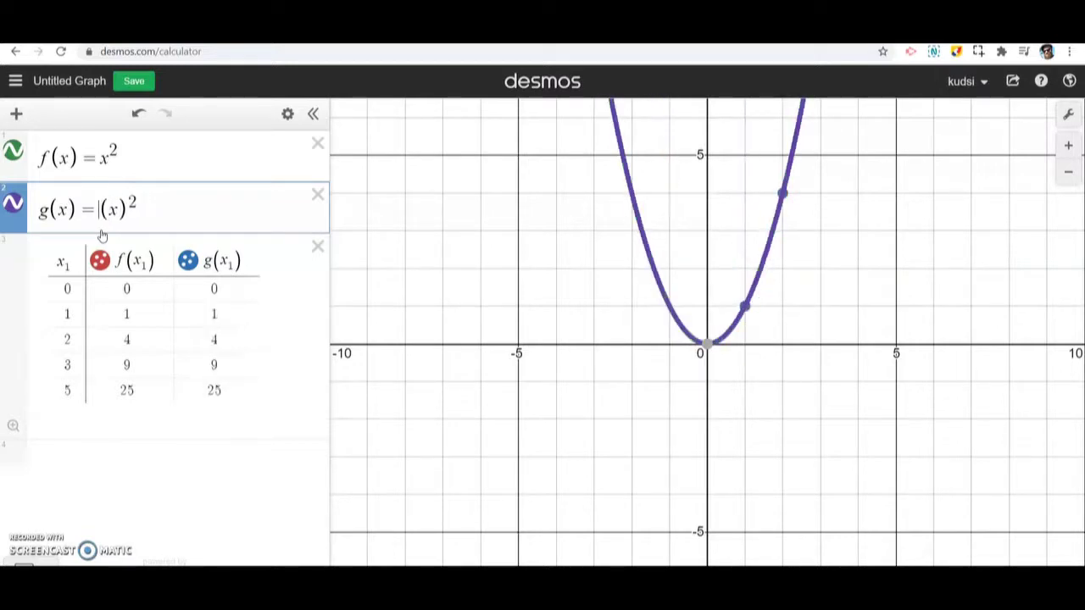
pyautogui.write('6')
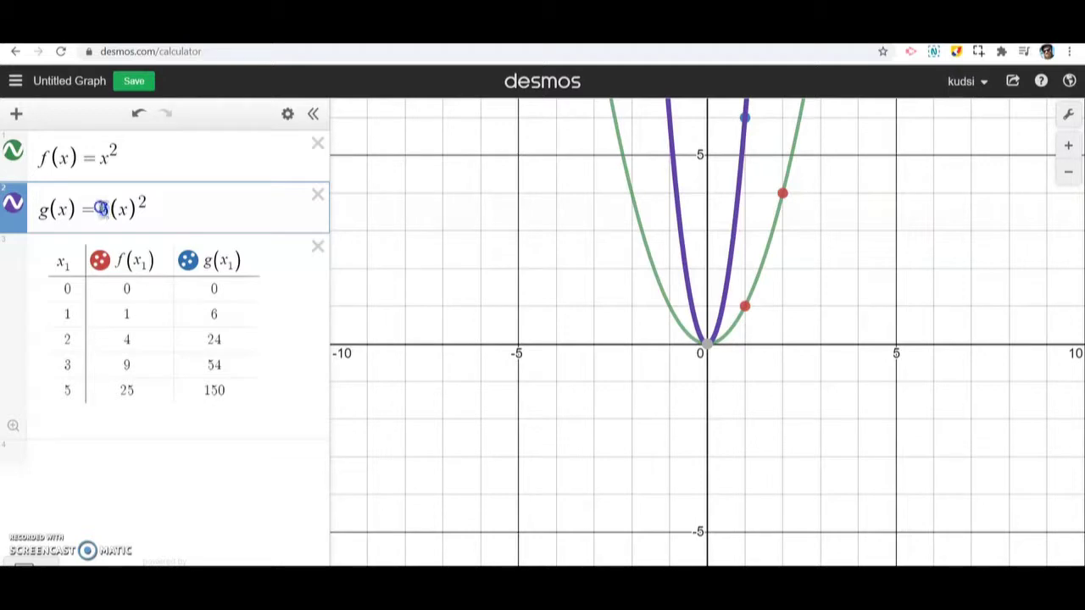
# Replace the coefficient of g(x) with the fractions 1/2, 1/4 and 1/9 in turn
pyautogui.write('1/2')
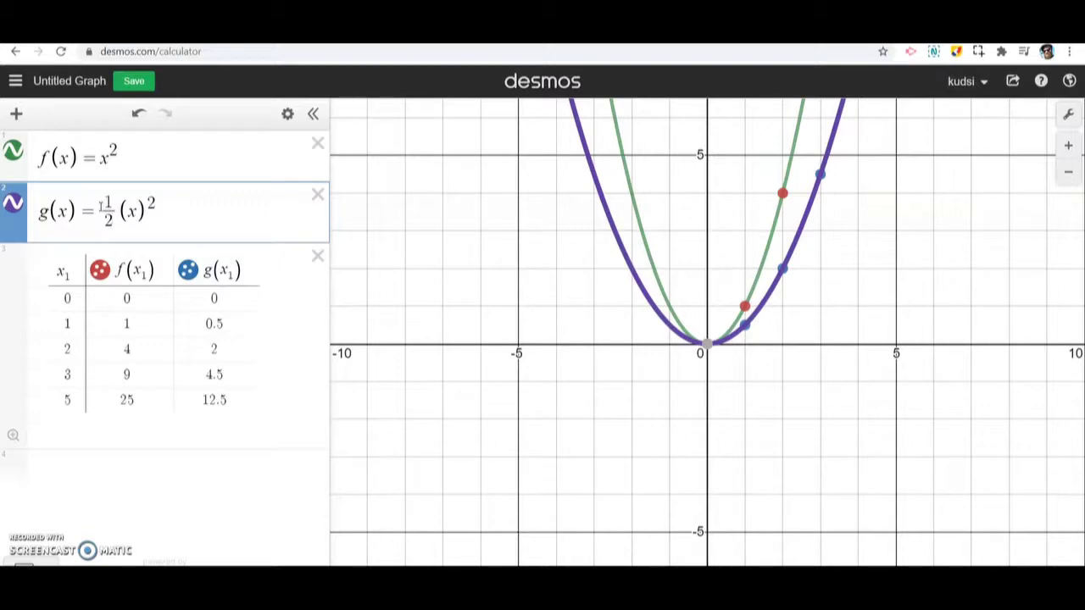
pyautogui.press('BackSpace')
pyautogui.write('4')
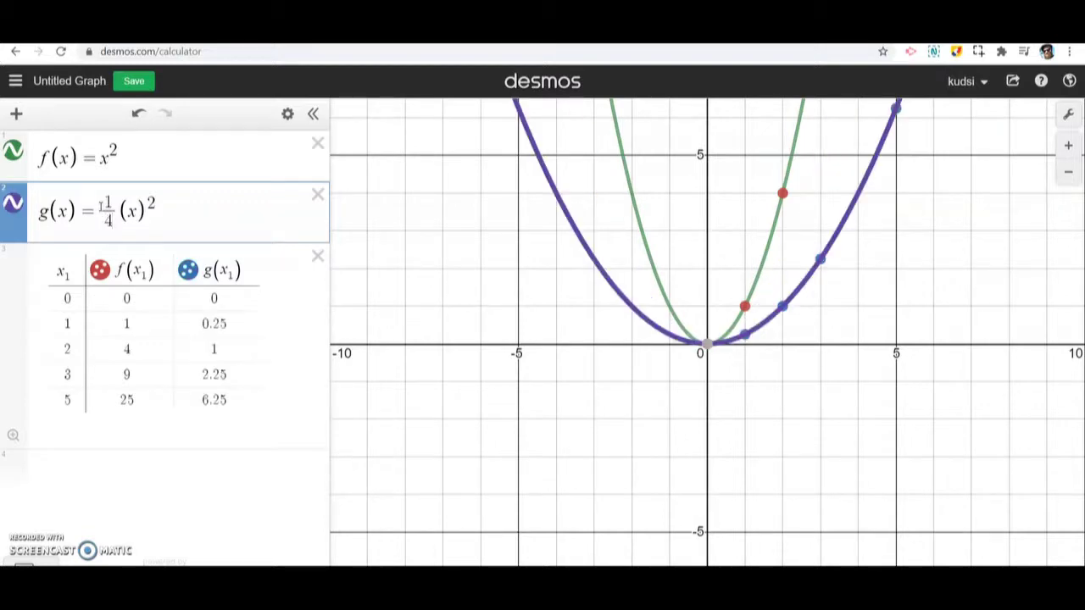
pyautogui.press('BackSpace')
pyautogui.write('9')
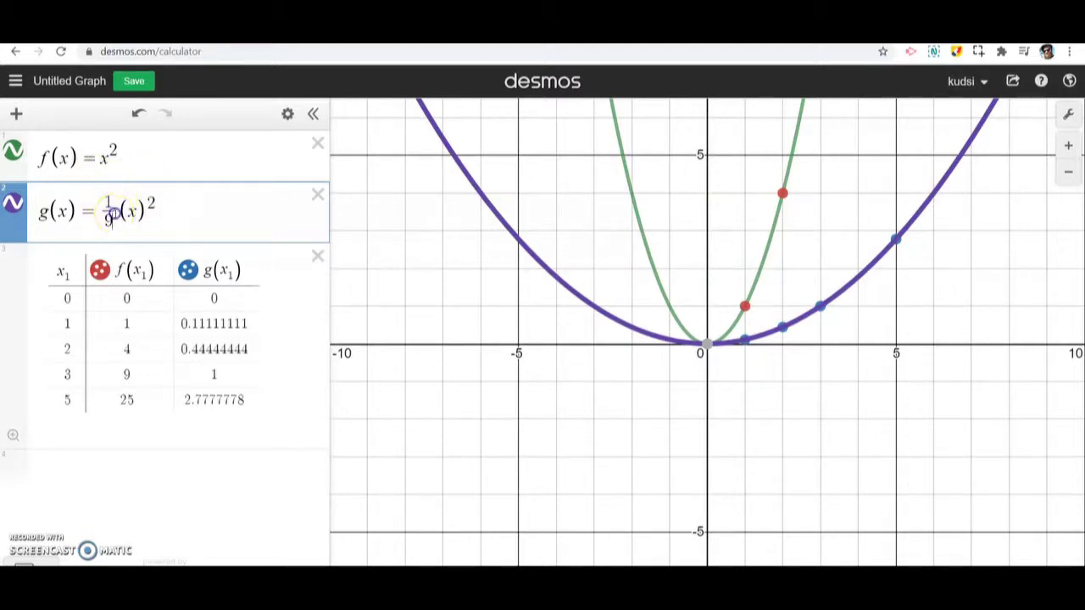
# Replace the coefficient of g(x) with .01, .04 and .07 in turn, and negate it to make g(x) = -.07(x)^2
pyautogui.moveTo(113, 213); pyautogui.dragTo(103, 211)
pyautogui.write('.01')
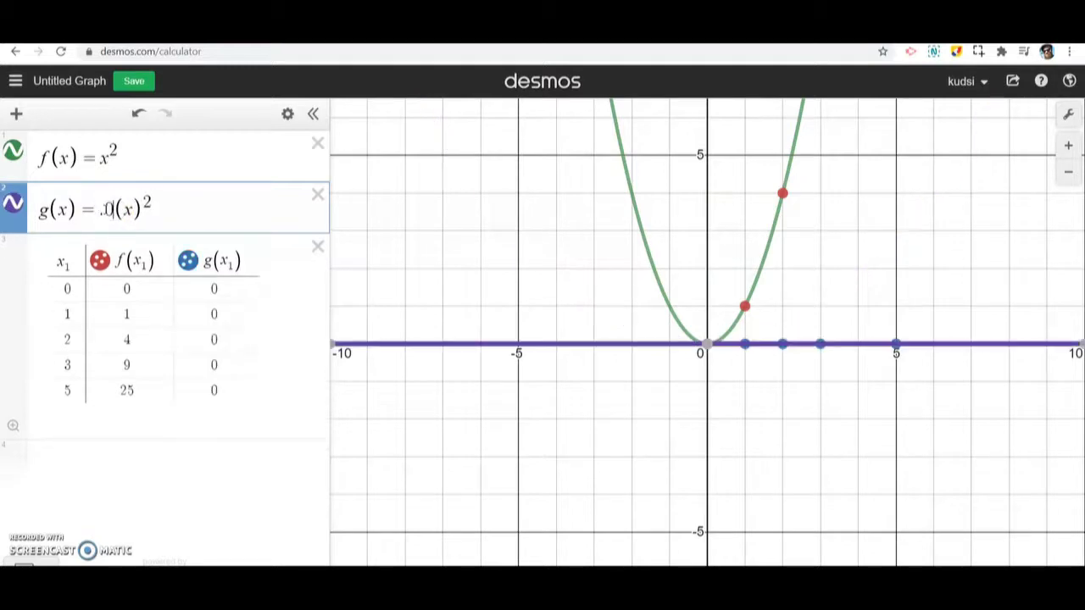
pyautogui.press('BackSpace')
pyautogui.write('4')
pyautogui.press('BackSpace')
pyautogui.write('7')
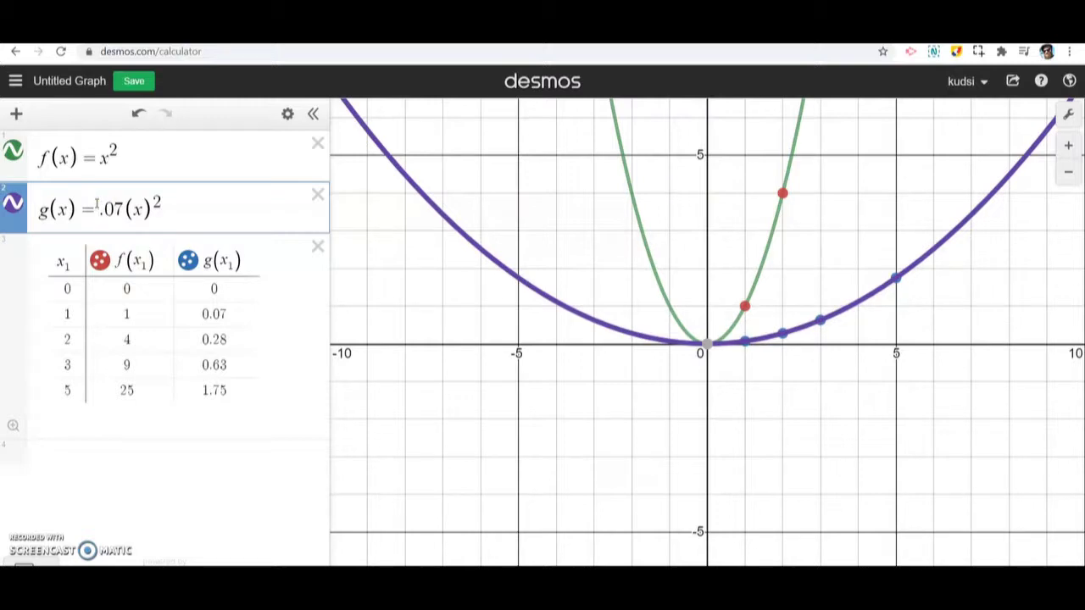
pyautogui.click(97, 206)
pyautogui.write('-')
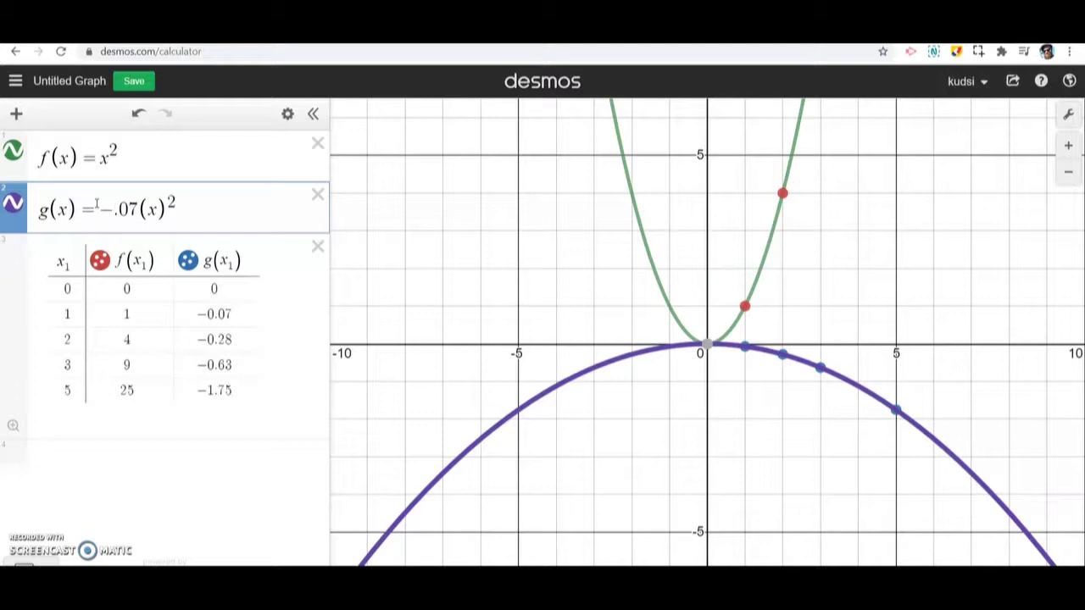
# Circle the g(x1) column of the table in blue, clear the mark and close the annotation tools
pyautogui.click(956, 50)
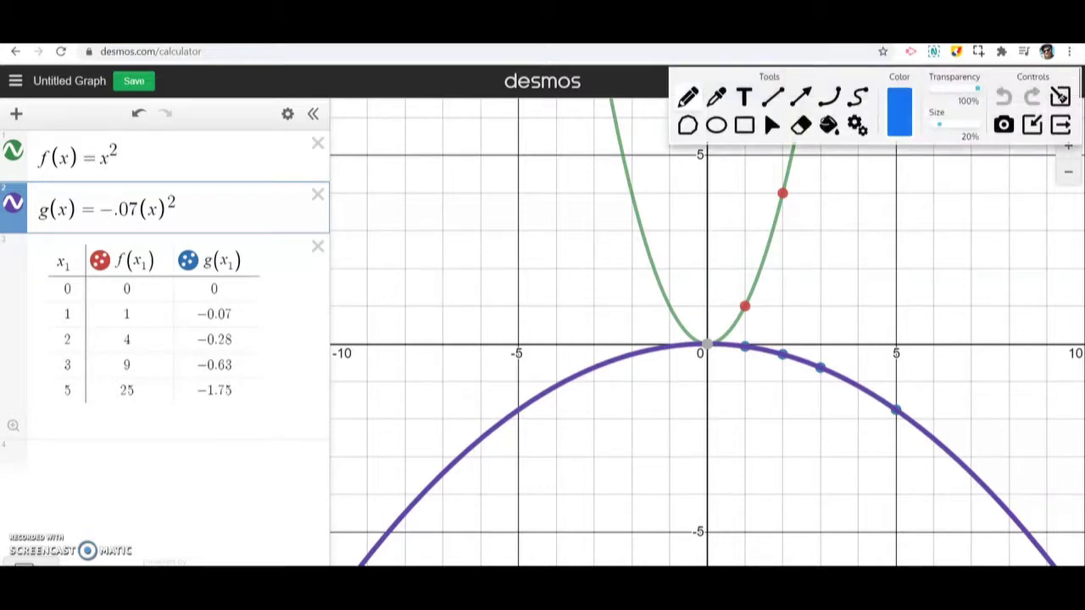
pyautogui.moveTo(195, 201)
pyautogui.mouseDown()
pyautogui.moveTo(280, 315)
pyautogui.moveTo(190, 203)
pyautogui.mouseUp()
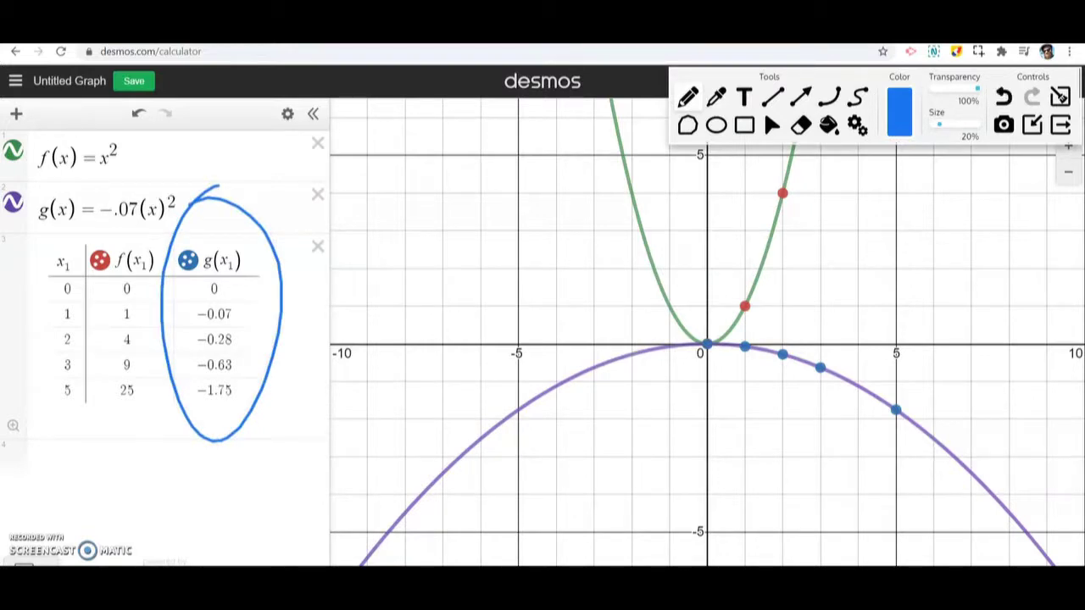
pyautogui.click(1059, 99)
pyautogui.click(1059, 125)
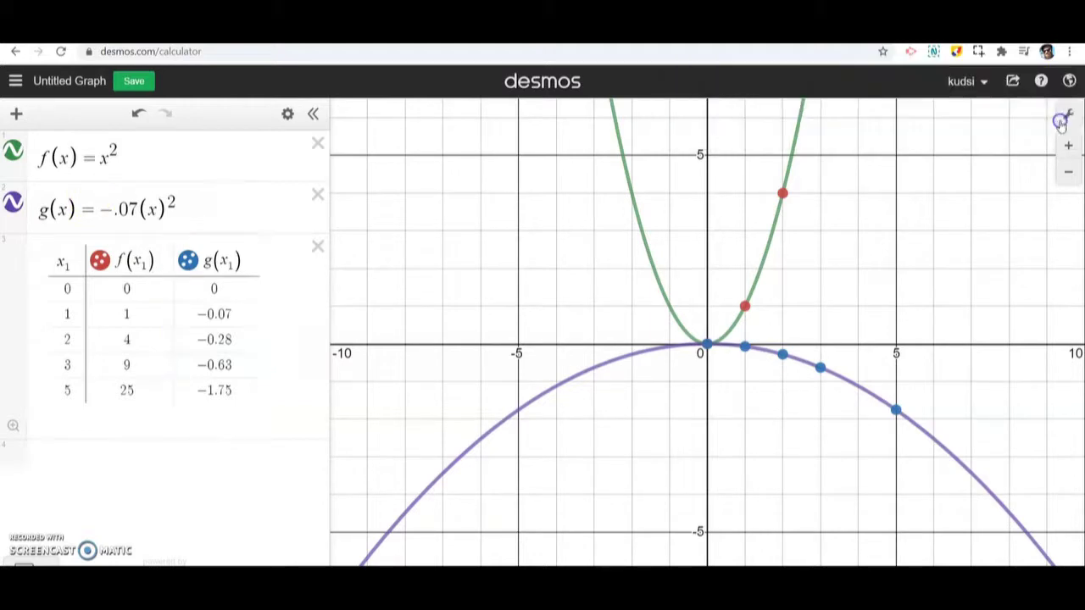
# Remove the decimal .07 from the second function so that it reads g(x) = -(x)^2
pyautogui.click(136, 205)
pyautogui.press('BackSpace')
pyautogui.press('BackSpace')
pyautogui.press('BackSpace')
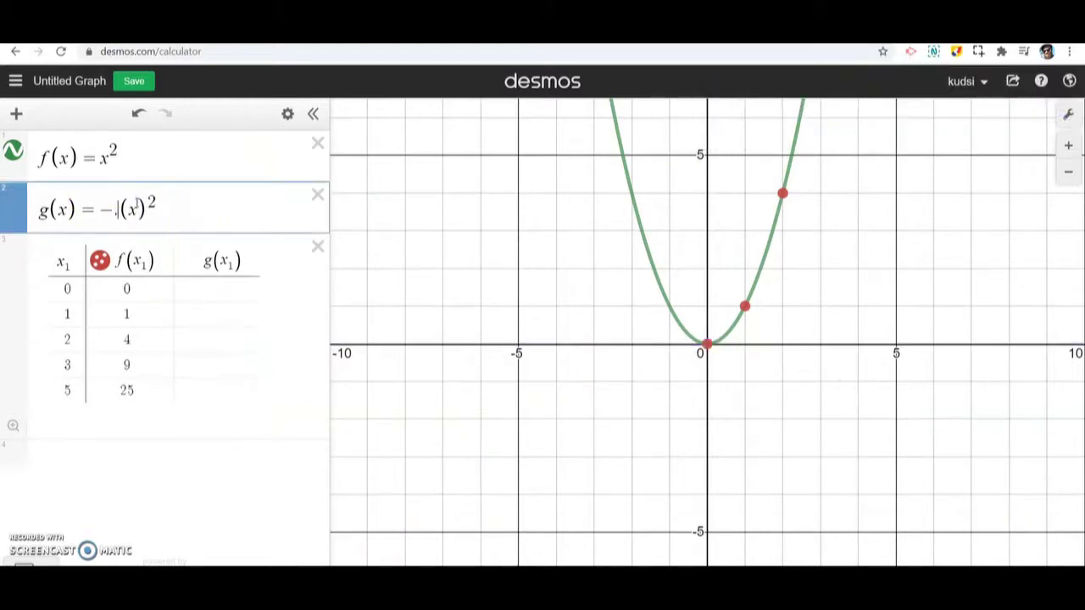
pyautogui.press('BackSpace')
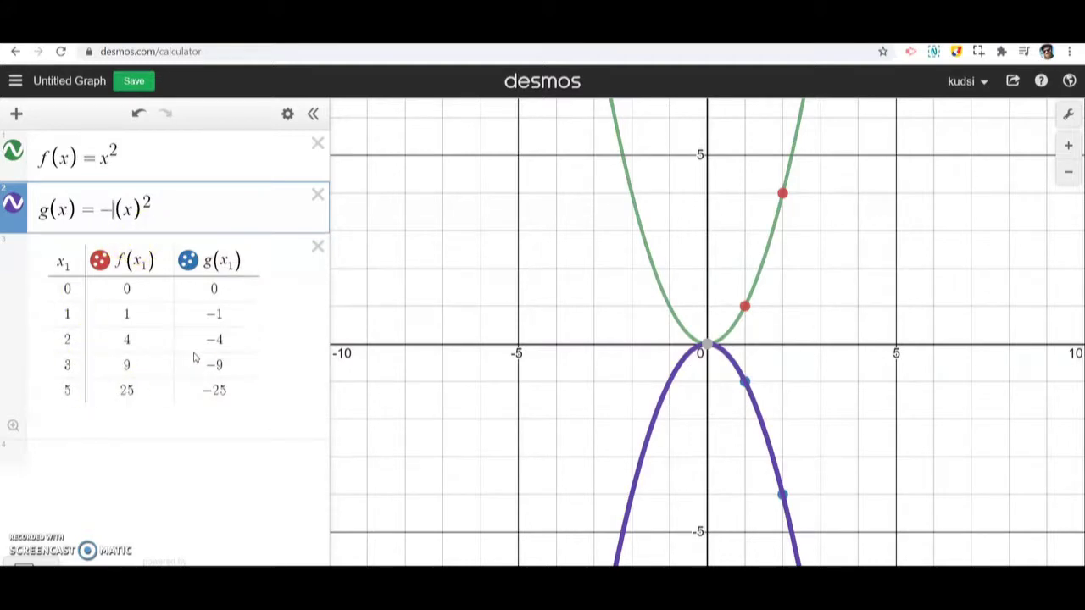
# Delete the table of values and the second function g(x)
pyautogui.click(315, 251)
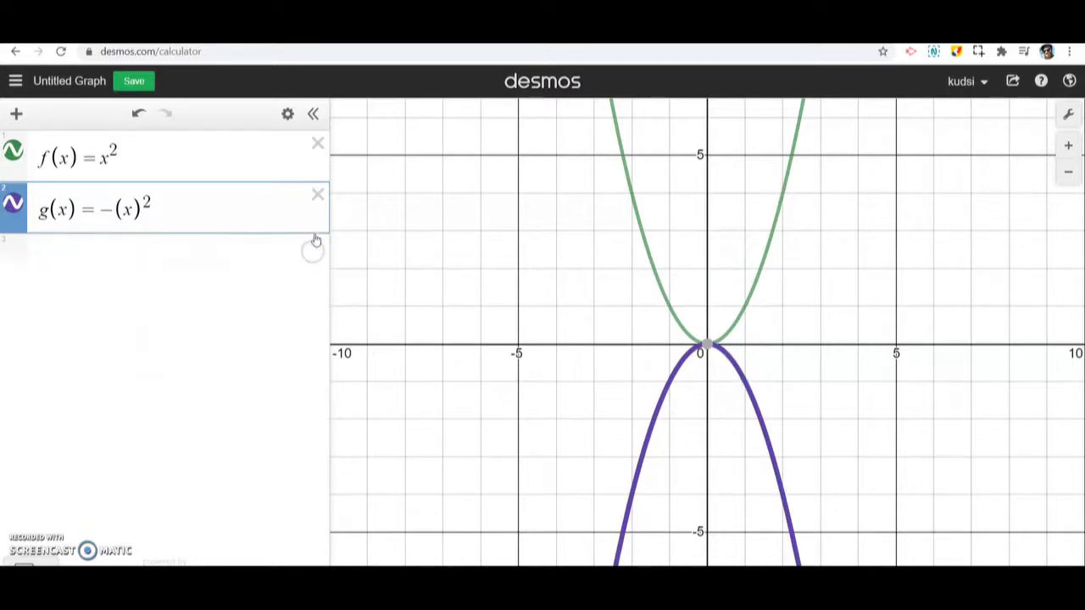
pyautogui.click(319, 203)
# Change the first function to f(x) = ax^2 and add a slider for a
pyautogui.click(107, 157)
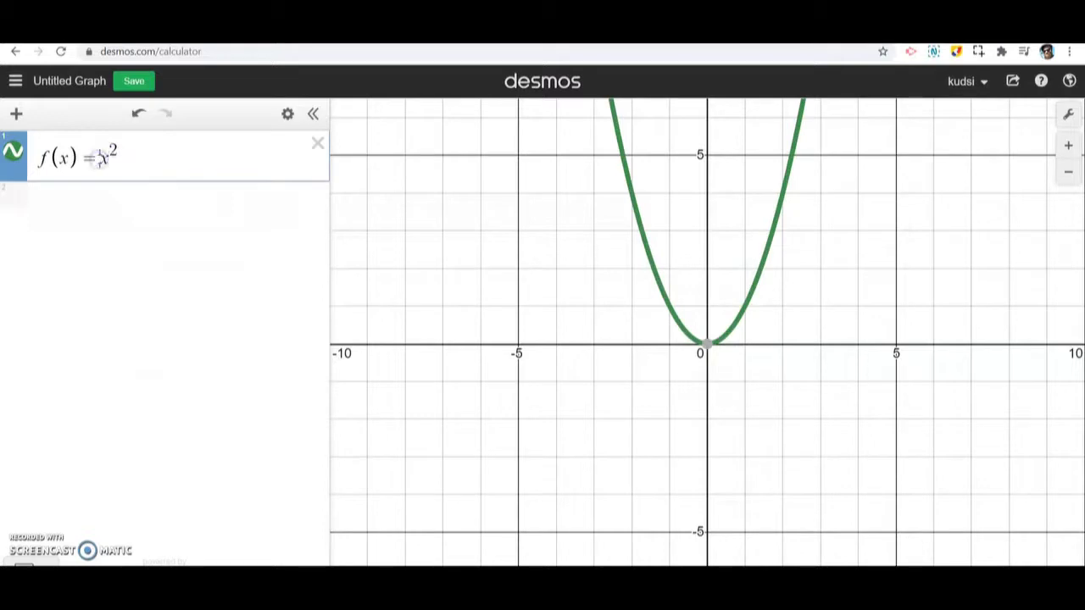
pyautogui.write('a')
pyautogui.click(104, 189)
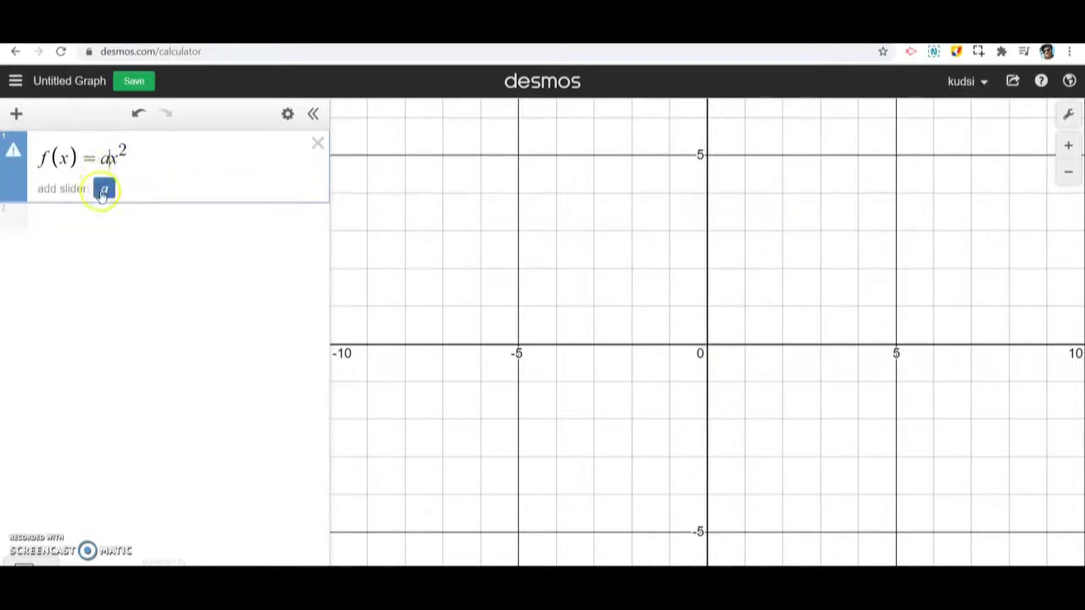
# Rewrite the function as f(x) = a(x-h)^2, add a slider for h and set h to -0.3
pyautogui.moveTo(194, 230)
pyautogui.mouseDown()
pyautogui.moveTo(243, 231)
pyautogui.moveTo(175, 230)
pyautogui.moveTo(303, 213)
pyautogui.moveTo(237, 222)
pyautogui.moveTo(186, 213)
pyautogui.moveTo(243, 211)
pyautogui.moveTo(183, 201)
pyautogui.moveTo(196, 230)
pyautogui.mouseUp()
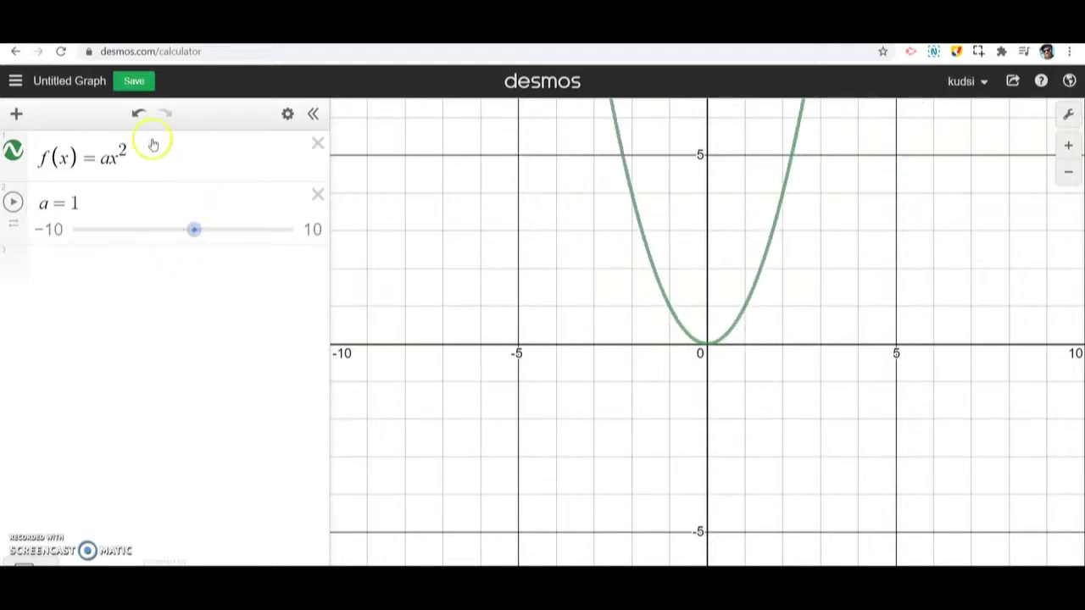
pyautogui.click(115, 158)
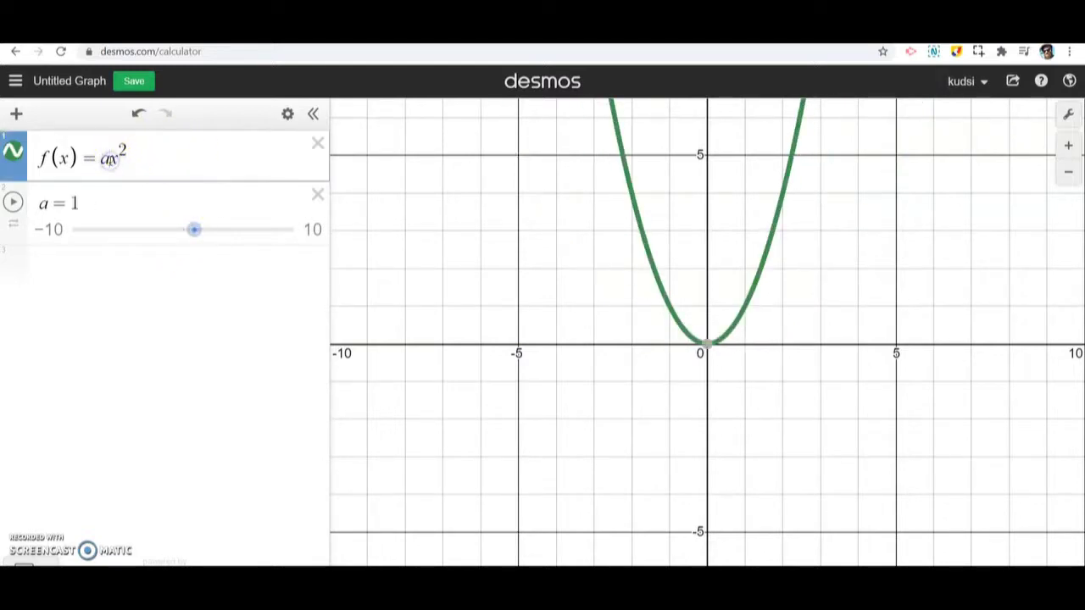
pyautogui.write('(')
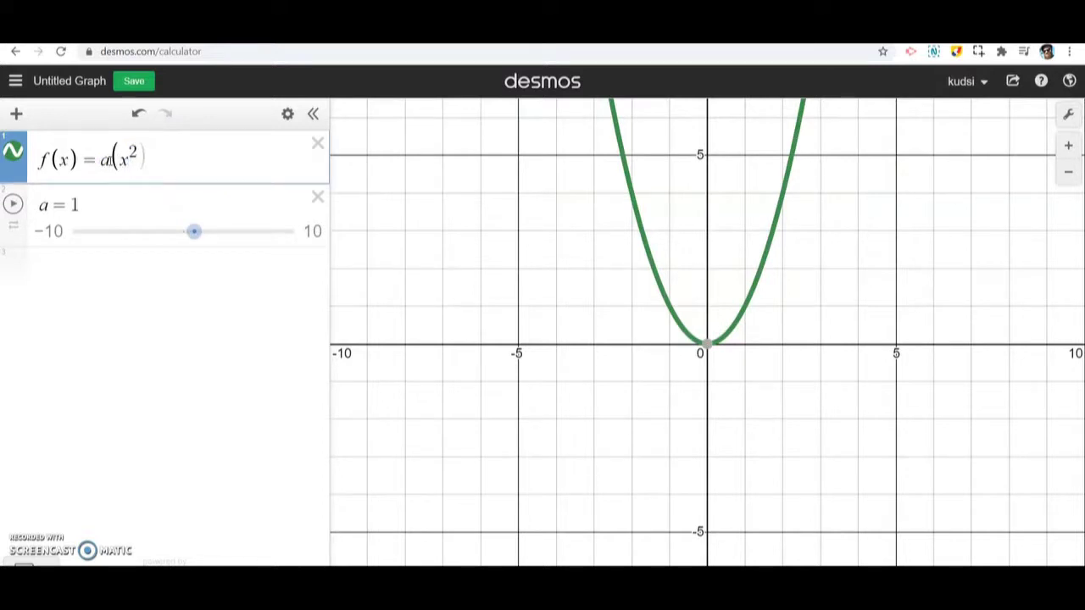
pyautogui.press('Right')
pyautogui.write(')')
pyautogui.press('Left')
pyautogui.write('-')
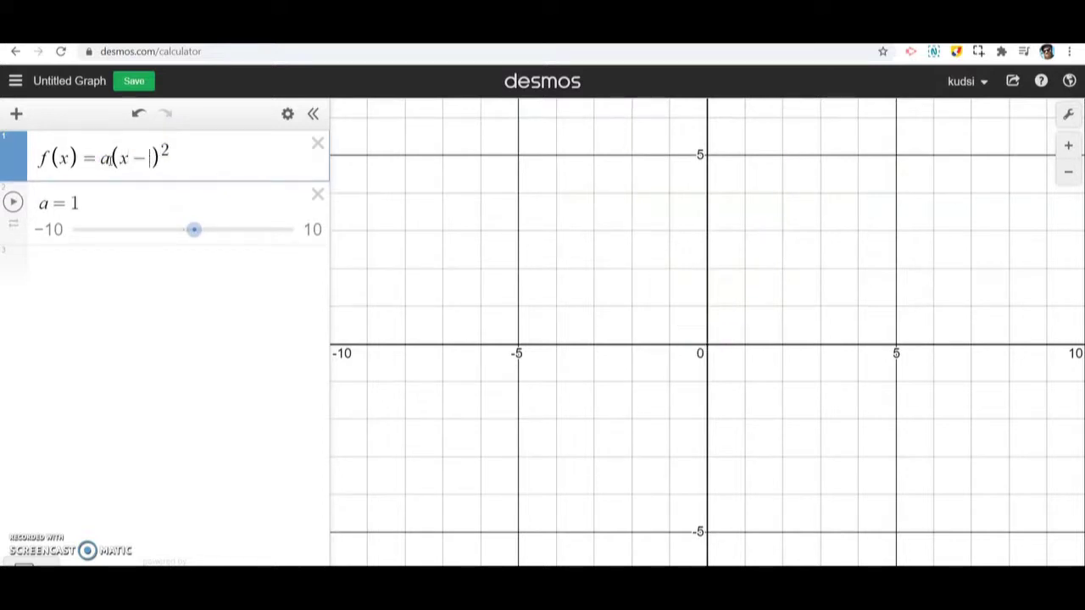
pyautogui.write('h')
pyautogui.click(102, 190)
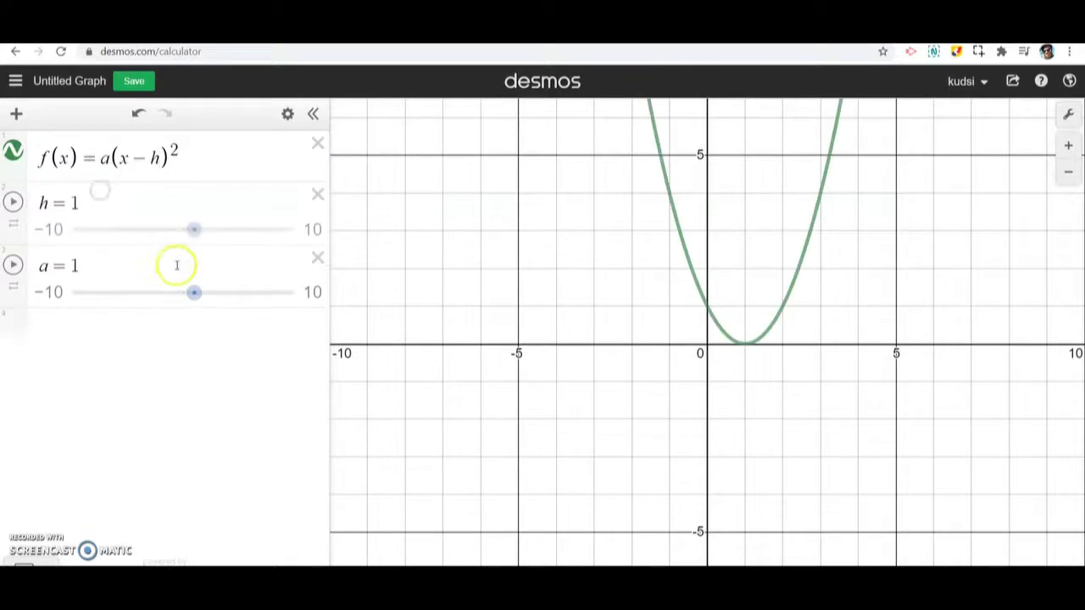
pyautogui.moveTo(194, 231)
pyautogui.mouseDown()
pyautogui.moveTo(241, 233)
pyautogui.moveTo(75, 254)
pyautogui.moveTo(262, 254)
pyautogui.moveTo(105, 247)
pyautogui.moveTo(228, 243)
pyautogui.moveTo(179, 246)
pyautogui.mouseUp()
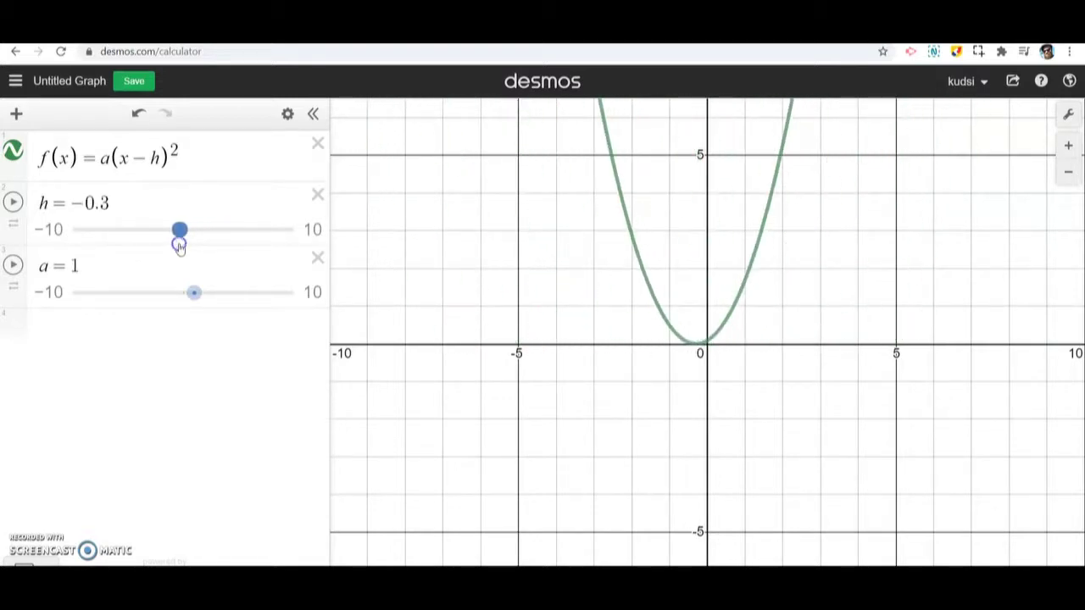
# Extend the function to f(x) = a(x-h)^2 + k, add a slider for k and set k to -2.6
pyautogui.click(196, 160)
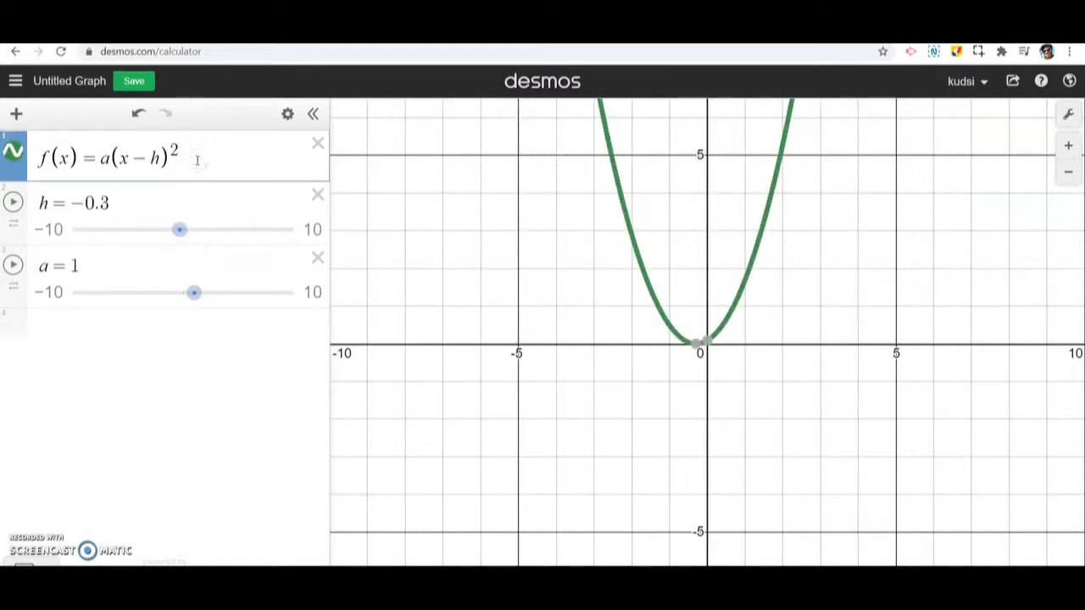
pyautogui.write('+ ')
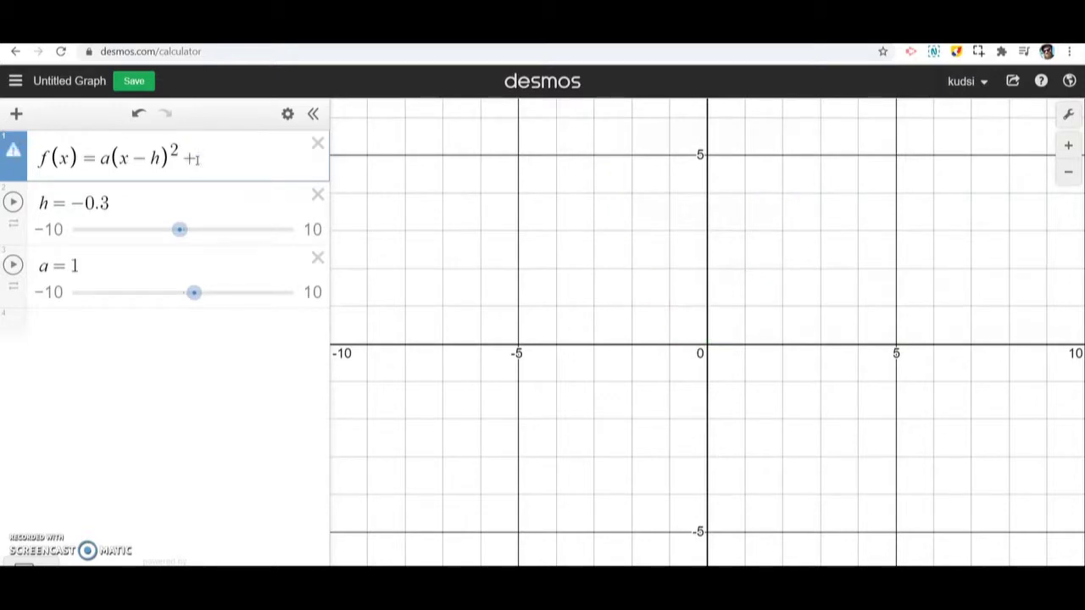
pyautogui.write('k')
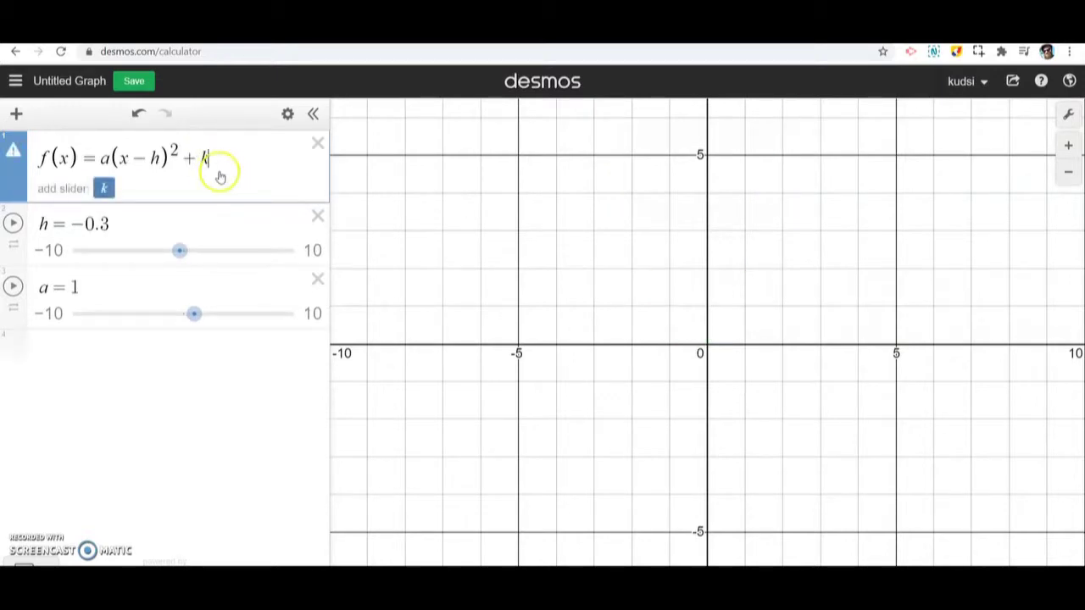
pyautogui.click(105, 189)
pyautogui.moveTo(194, 229); pyautogui.dragTo(158, 245)
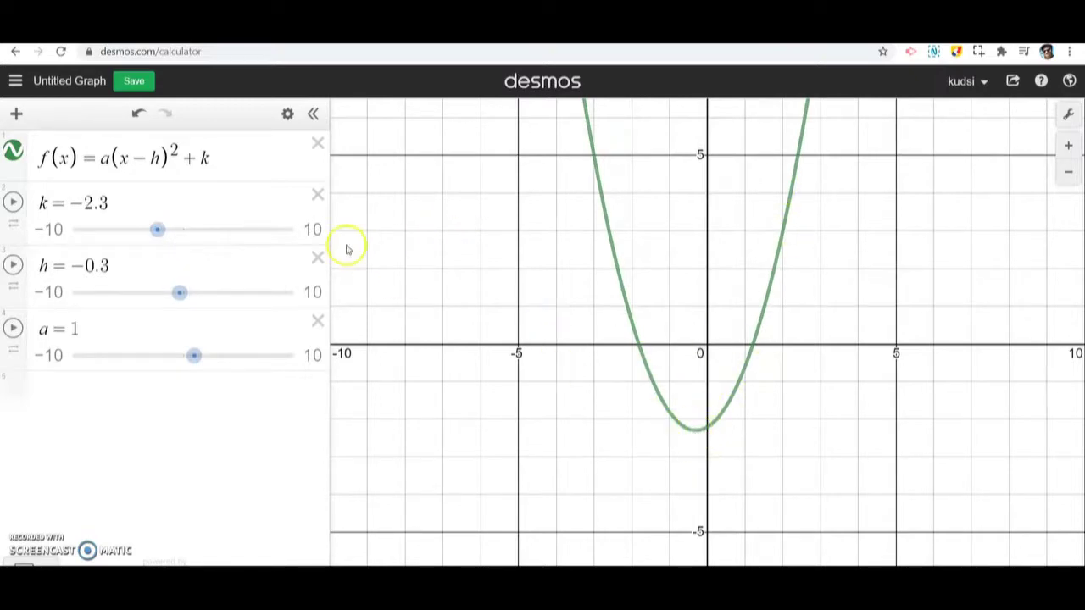
pyautogui.moveTo(157, 230)
pyautogui.mouseDown()
pyautogui.moveTo(218, 238)
pyautogui.moveTo(154, 245)
pyautogui.mouseUp()
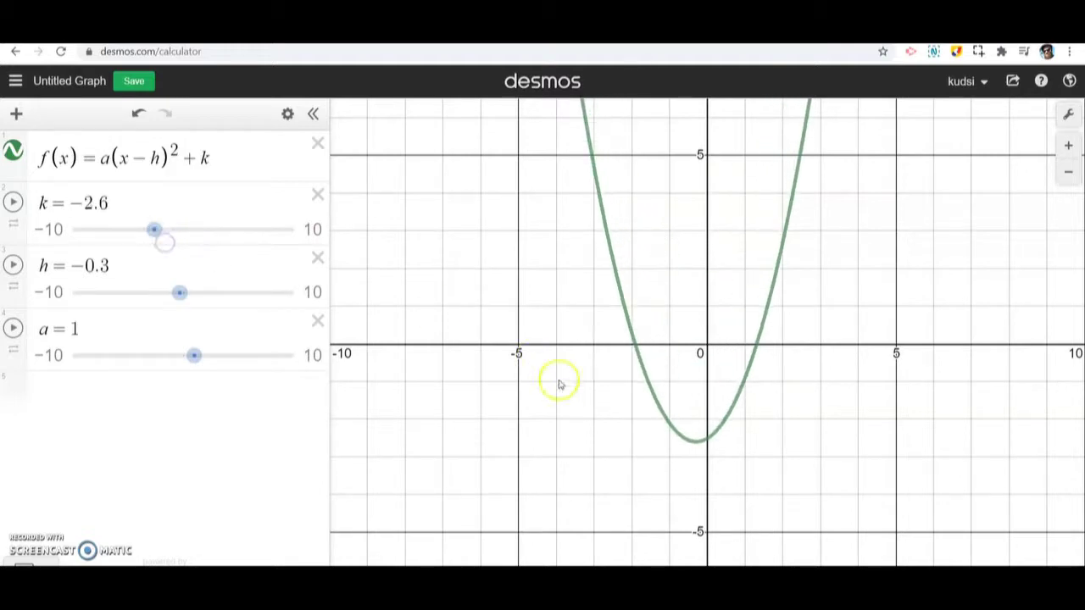
# Show the coordinates of the parabola's vertex and circle that area in blue, clearing the mark and closing the annotation tools when done
pyautogui.moveTo(697, 434); pyautogui.dragTo(697, 450)
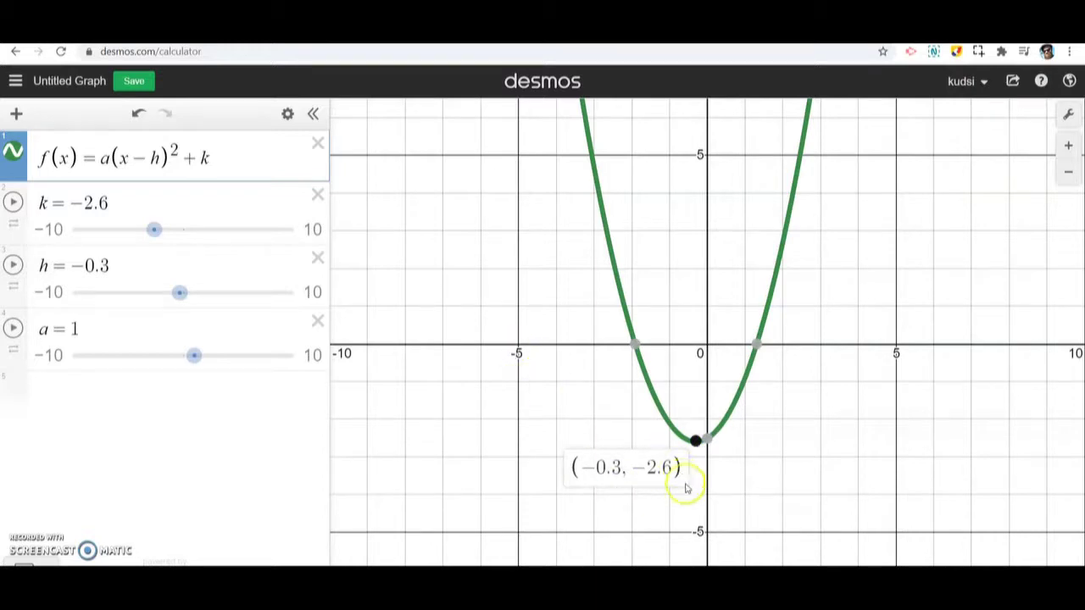
pyautogui.click(956, 52)
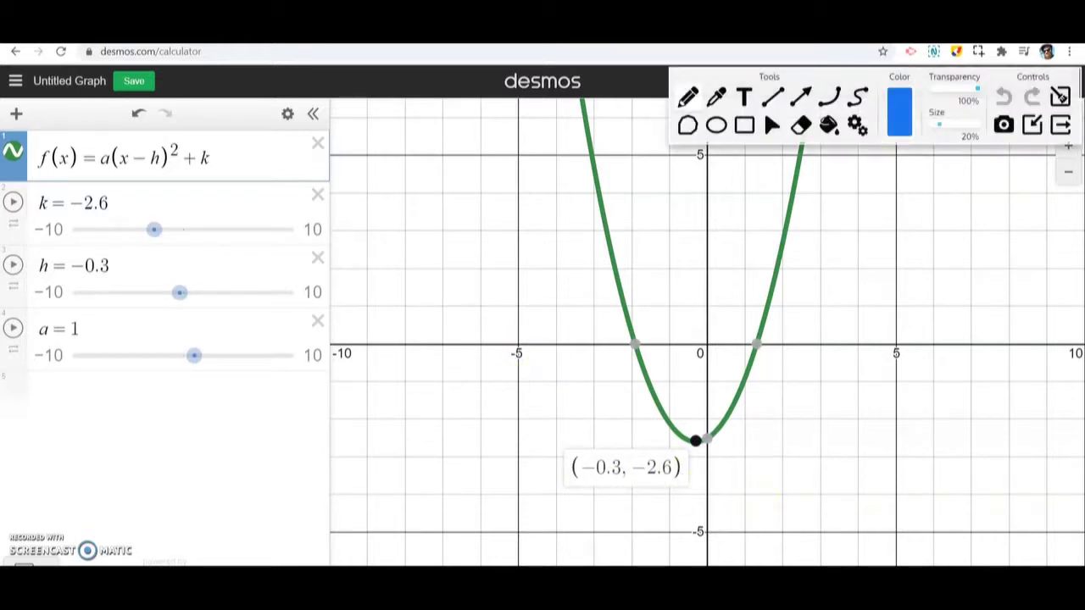
pyautogui.moveTo(644, 373)
pyautogui.mouseDown()
pyautogui.moveTo(582, 542)
pyautogui.moveTo(556, 383)
pyautogui.mouseUp()
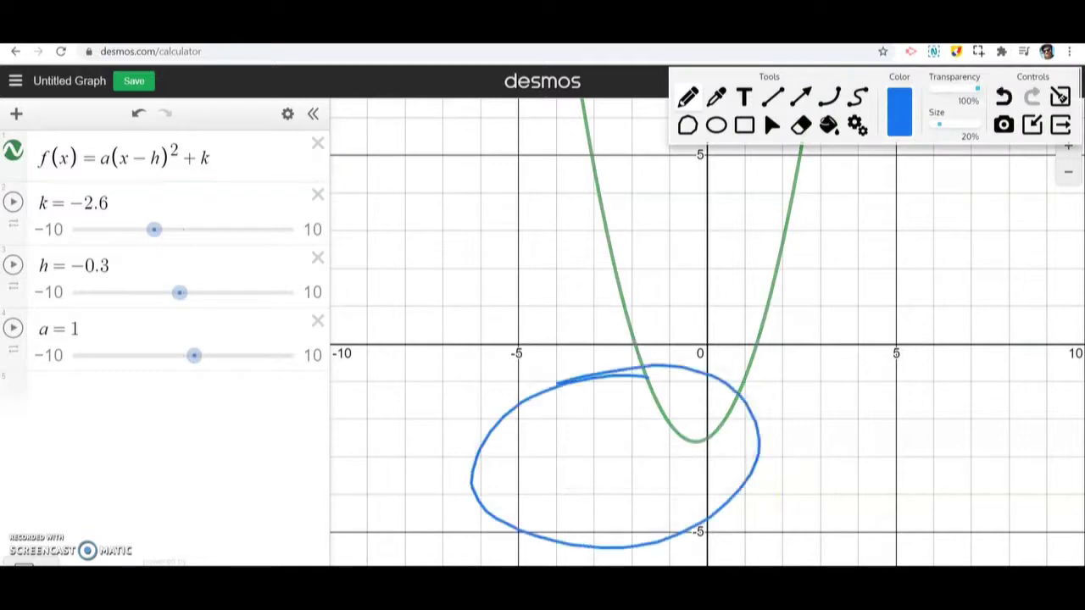
pyautogui.click(1060, 97)
pyautogui.click(1060, 125)
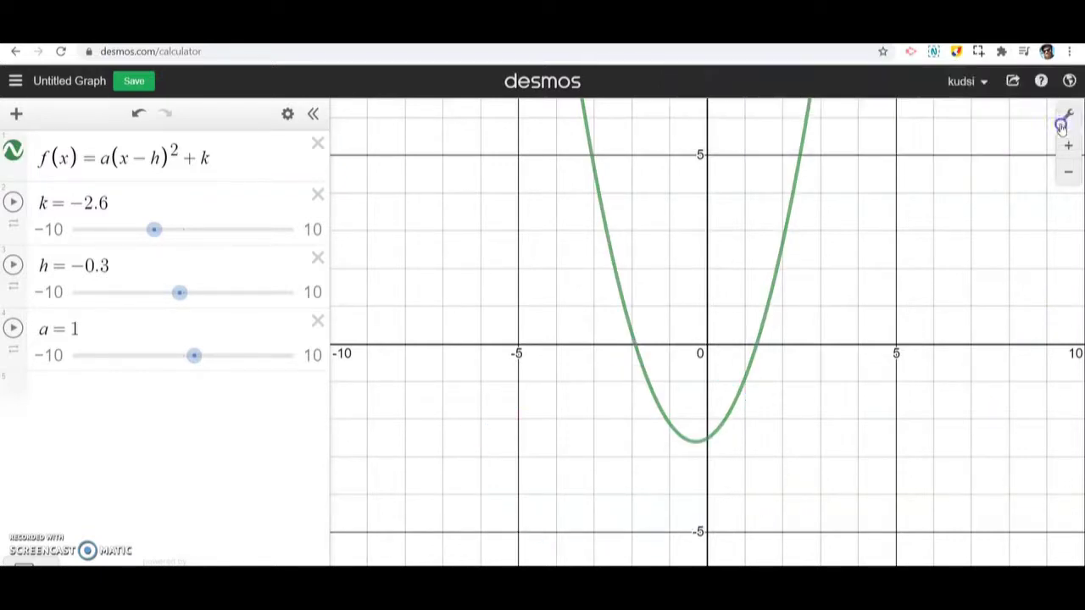
pyautogui.click(695, 440)
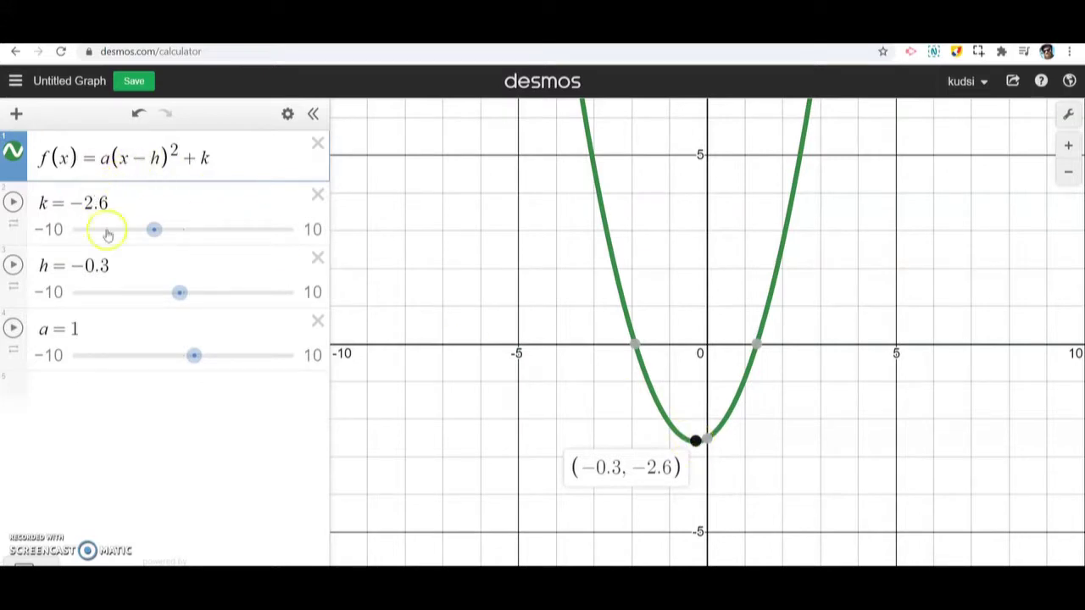
# Delete the sliders for a, h and k and change the function back to f(x) = x^2
pyautogui.click(317, 321)
pyautogui.click(314, 279)
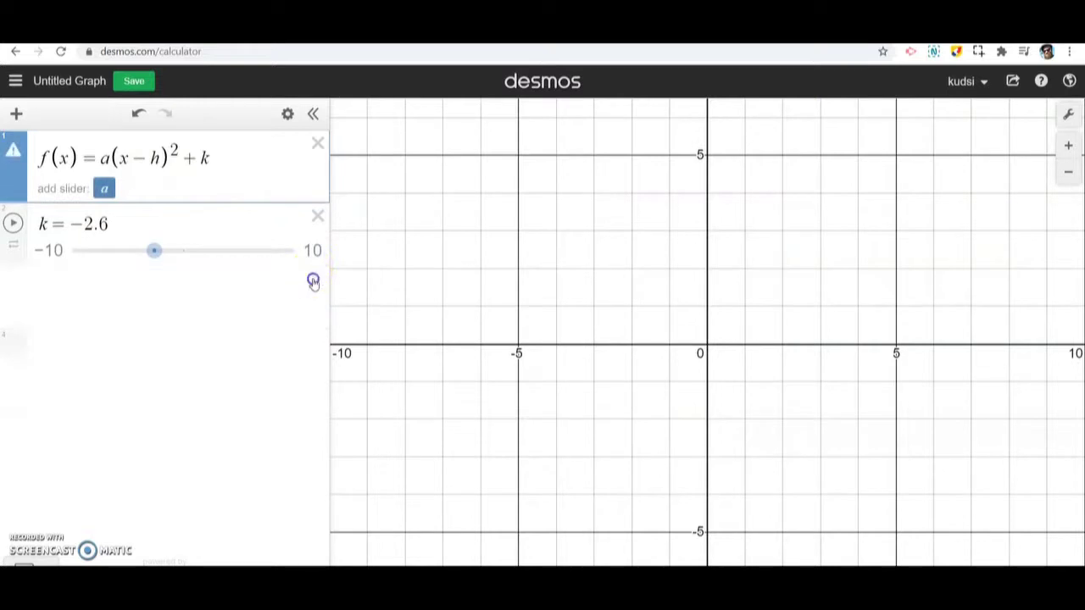
pyautogui.click(316, 216)
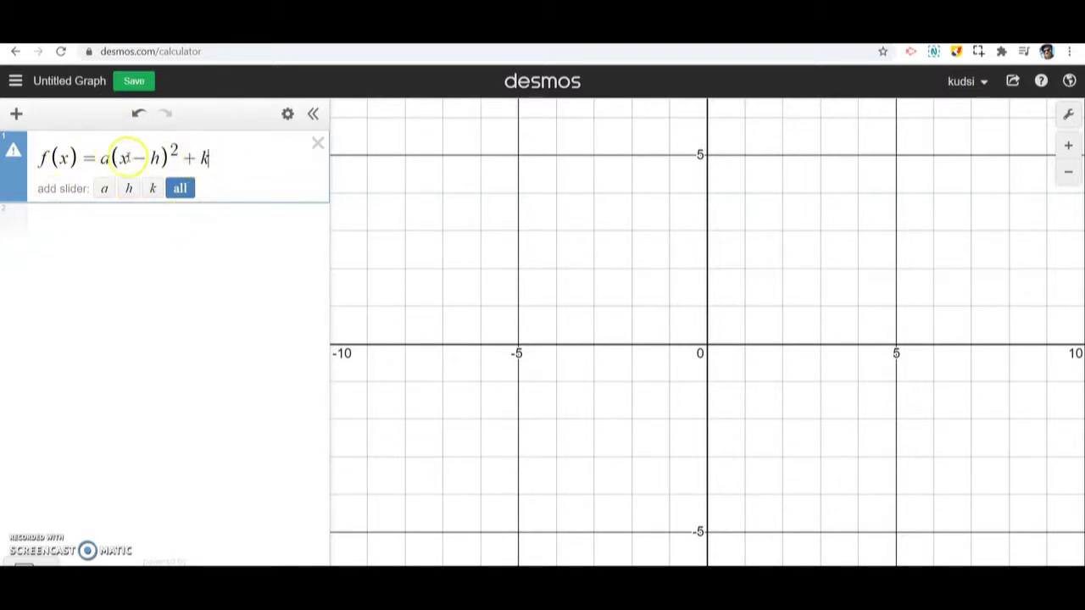
pyautogui.moveTo(207, 158); pyautogui.dragTo(81, 157)
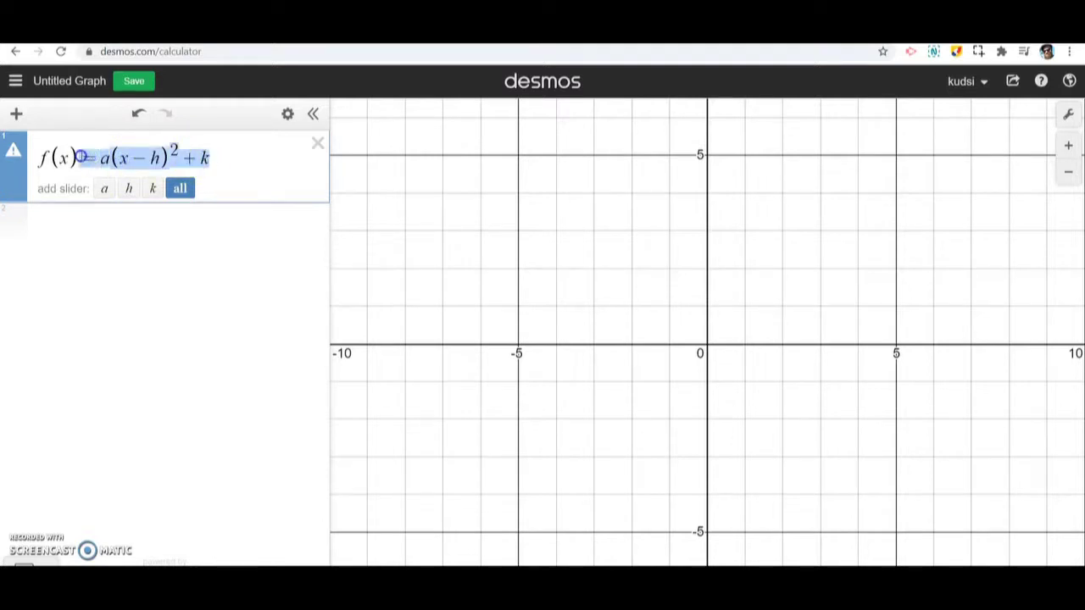
pyautogui.press('BackSpace')
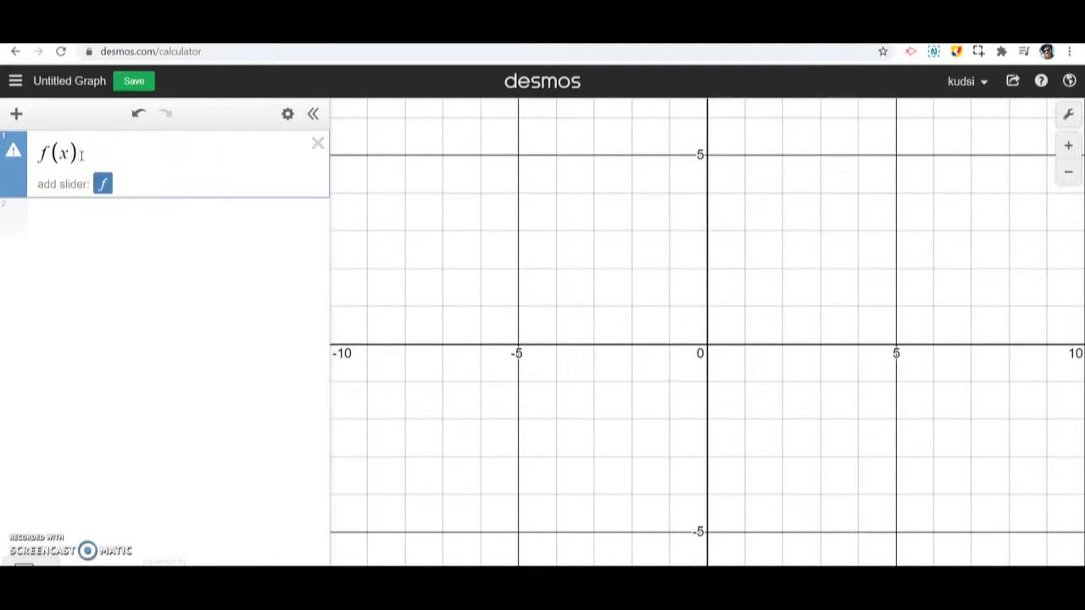
pyautogui.write('=x^2')
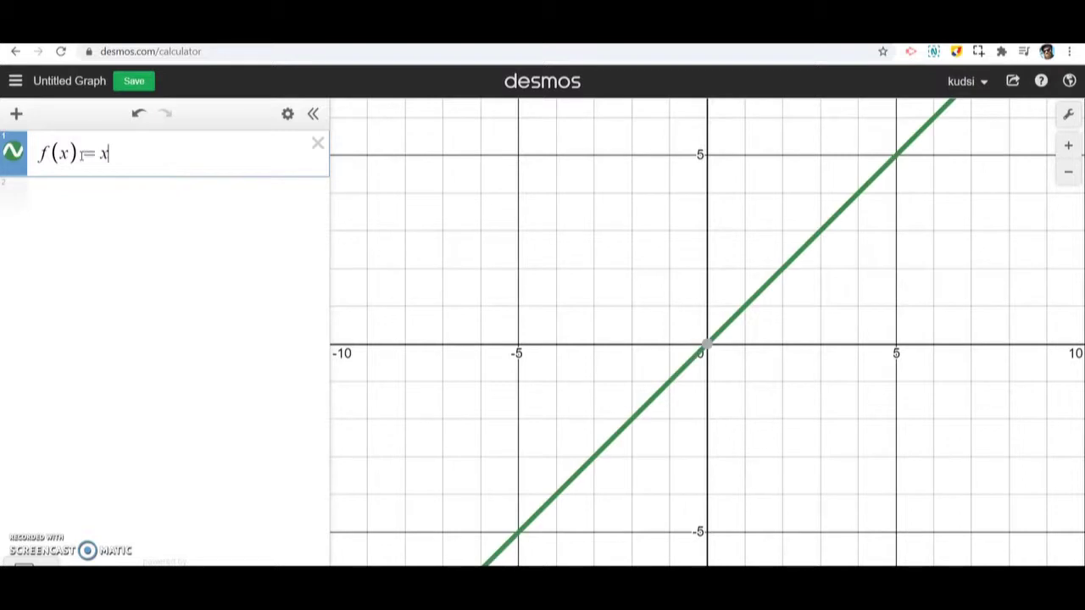
# Add a second function g(x) = a(x-h)^2 + k below f(x), without creating sliders
pyautogui.click(85, 219)
pyautogui.write('g(x)')
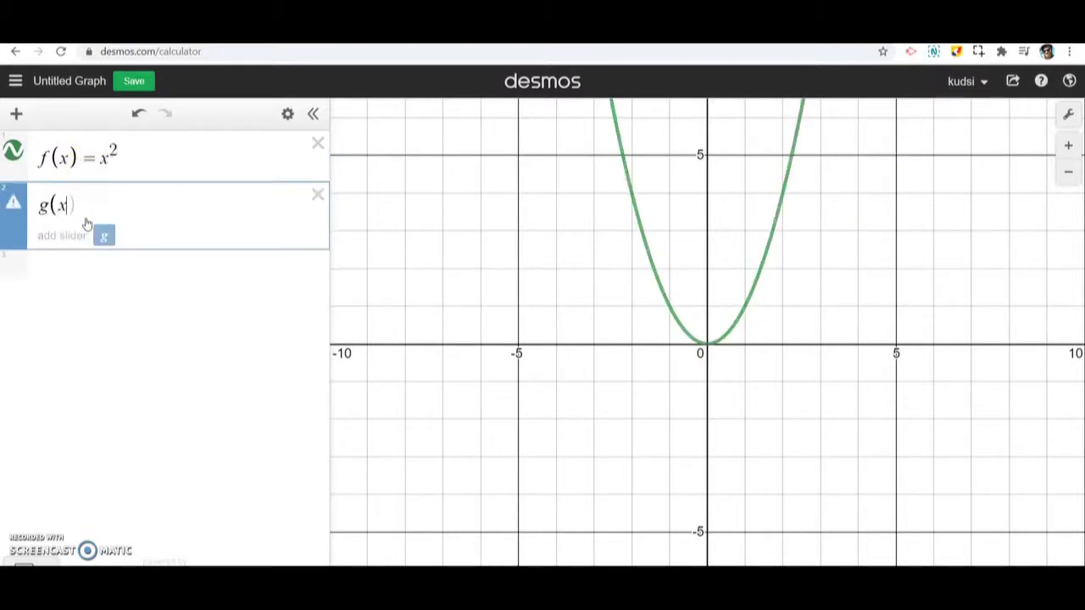
pyautogui.write('=a(x-h)^2+k')
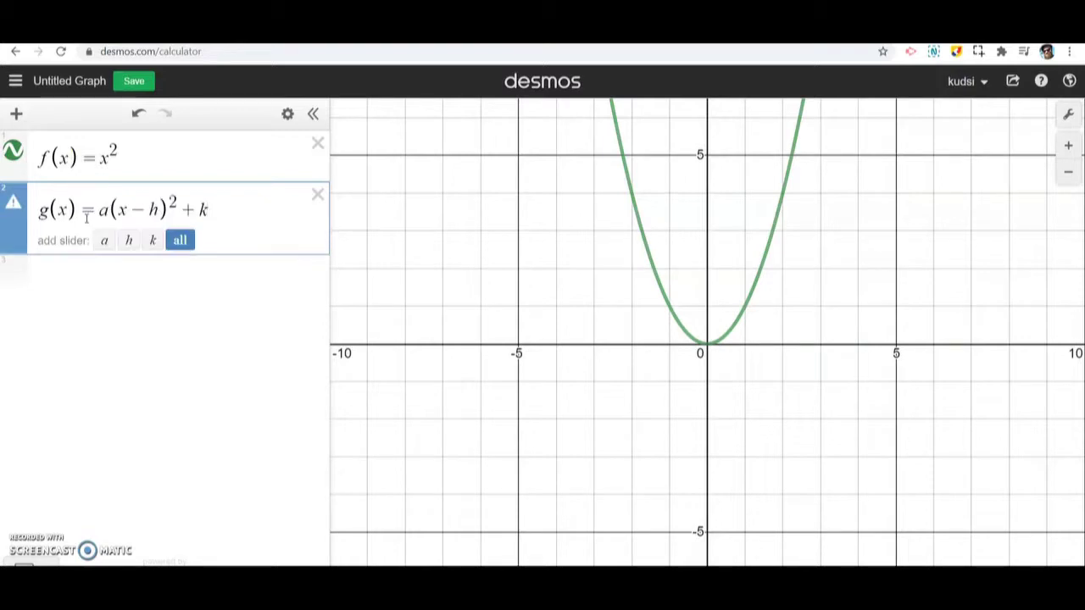
# Change the second function to g(x) = (x-3)^2 + 4 and show the coordinates of its vertex
pyautogui.click(106, 209)
pyautogui.press('BackSpace')
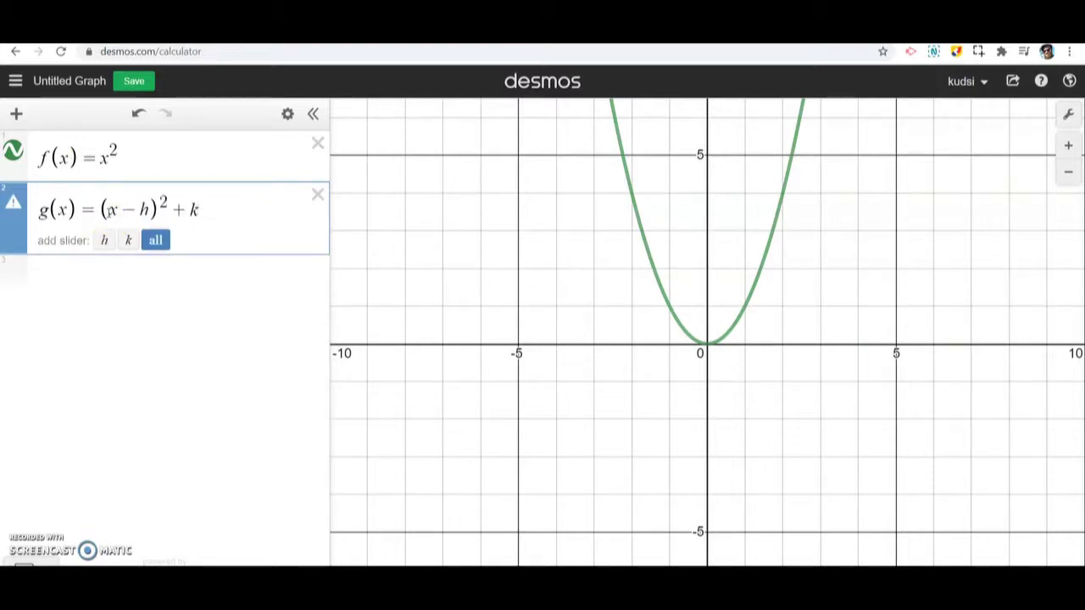
pyautogui.click(144, 208)
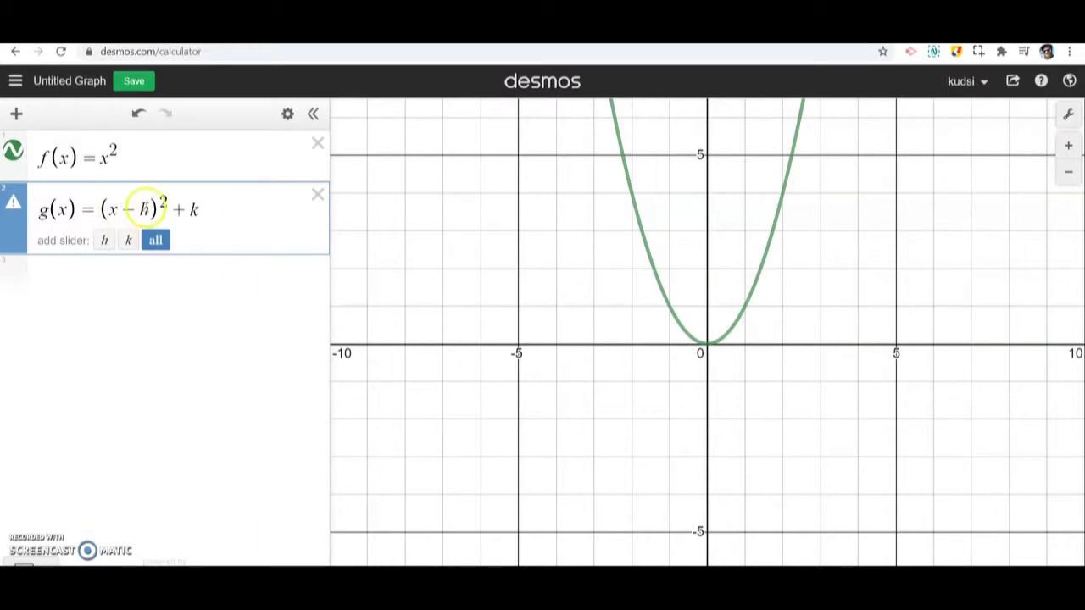
pyautogui.press('BackSpace')
pyautogui.write('3')
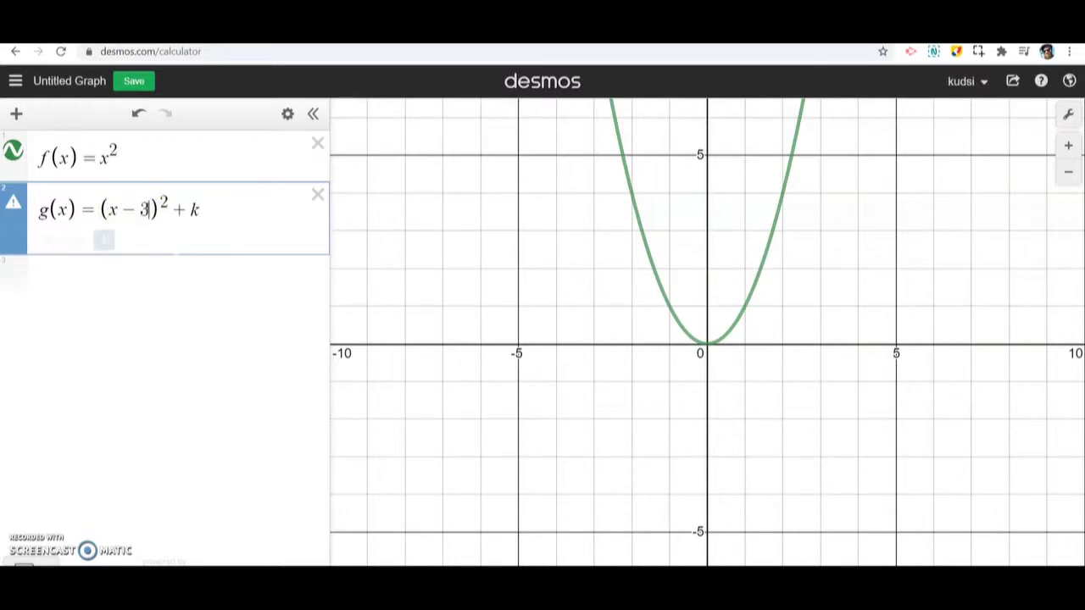
pyautogui.click(201, 209)
pyautogui.press('BackSpace')
pyautogui.write('4')
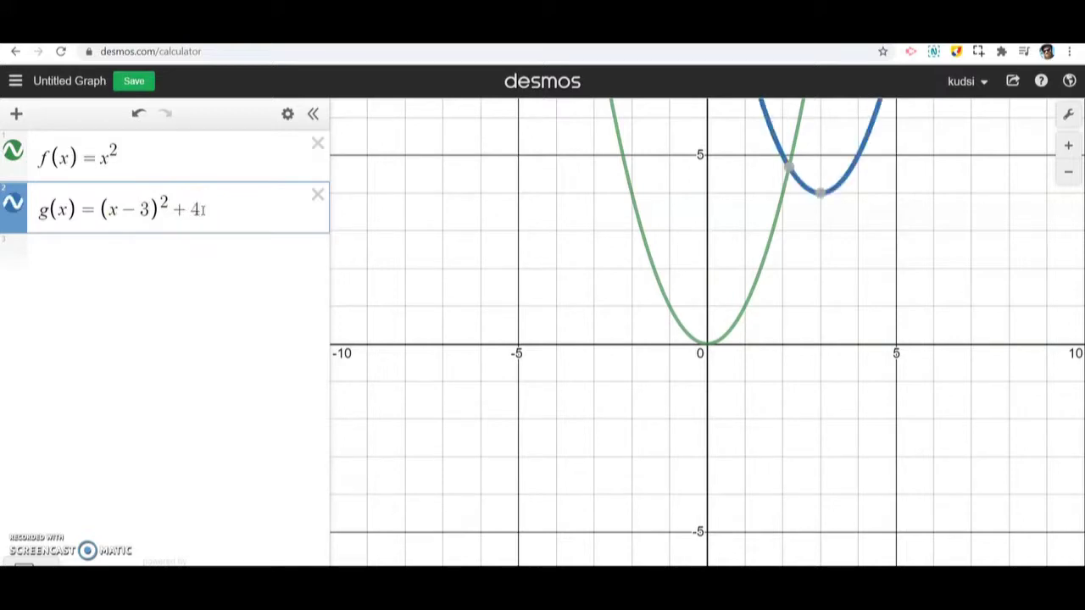
pyautogui.click(821, 194)
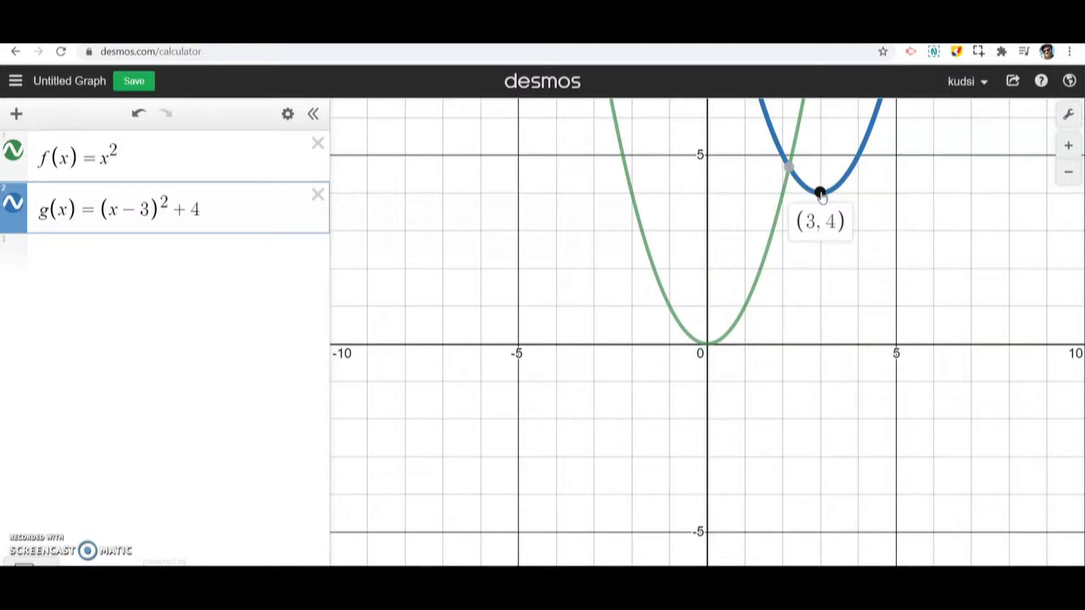
# Duplicate the function g(x) as a third expression and rename the copy h(x)
pyautogui.click(125, 209)
pyautogui.hotkey('ctrl', 'a')
pyautogui.hotkey('ctrl', 'c')
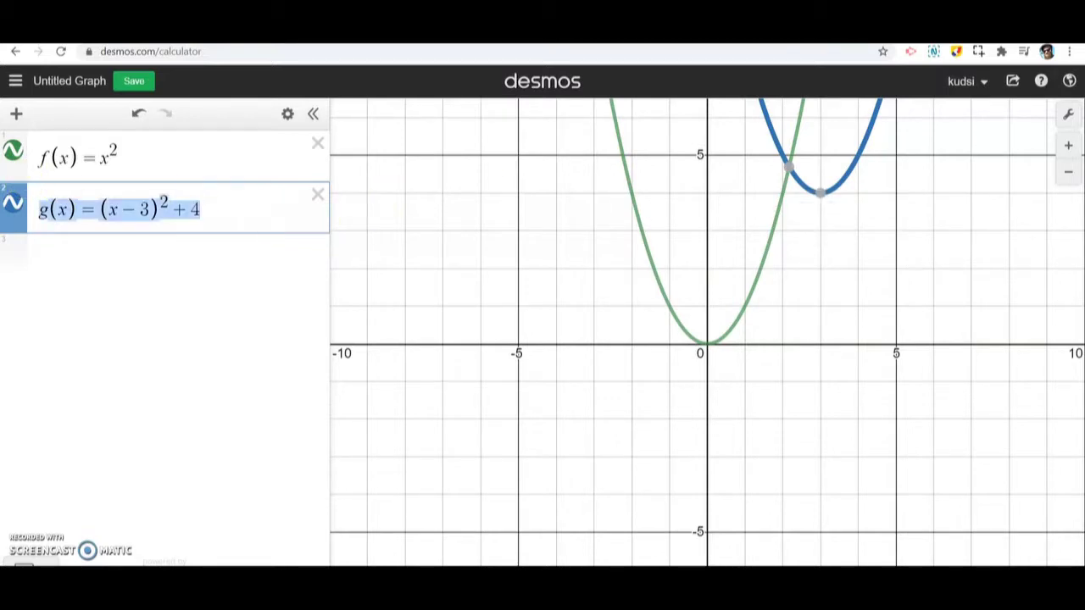
pyautogui.click(88, 274)
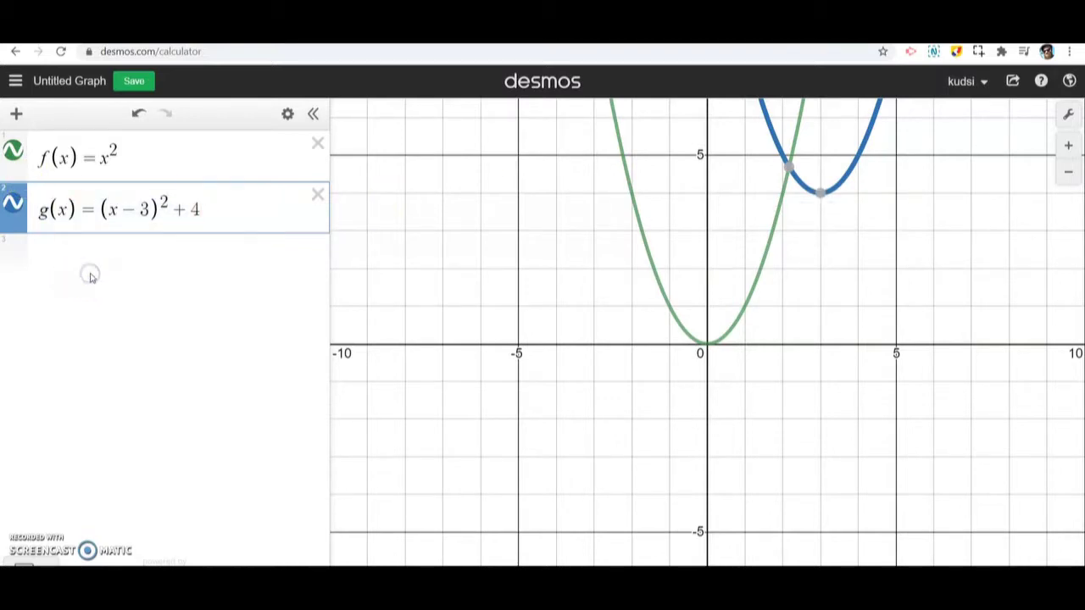
pyautogui.click(115, 255)
pyautogui.hotkey('ctrl', 'v')
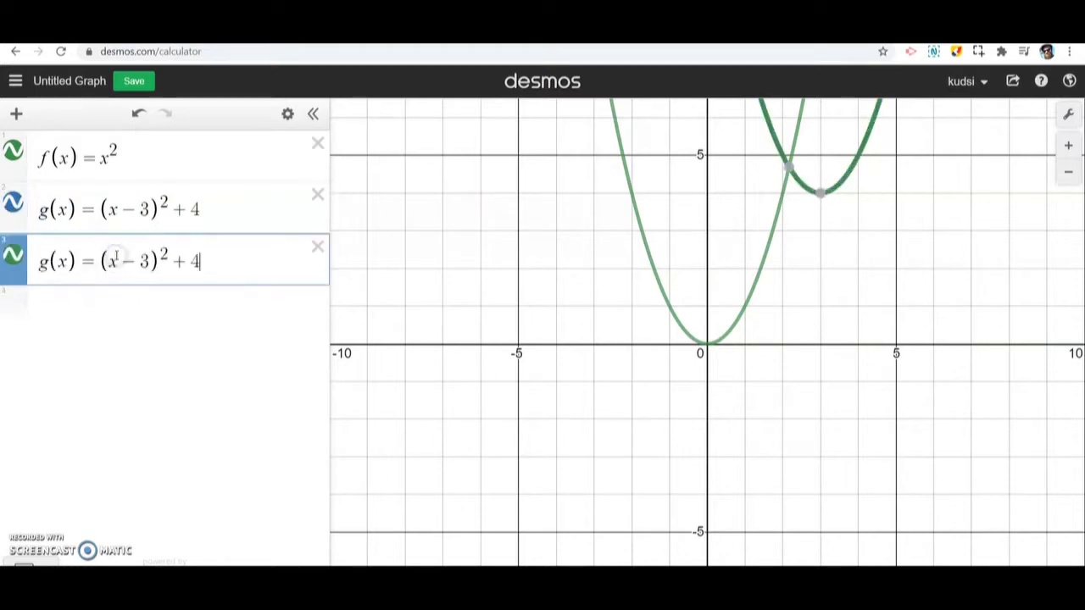
pyautogui.click(53, 261)
pyautogui.press('BackSpace')
pyautogui.write('h')
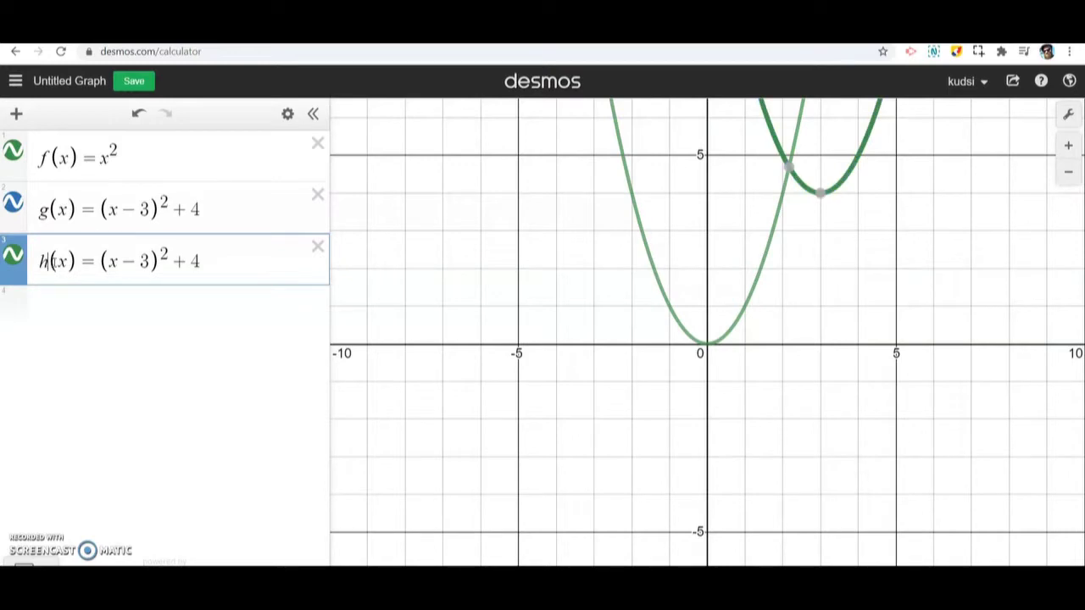
# Change the third function to h(x) = (x-3)^2 - 4 and select the graph of f(x) at its vertex
pyautogui.click(183, 261)
pyautogui.press('BackSpace')
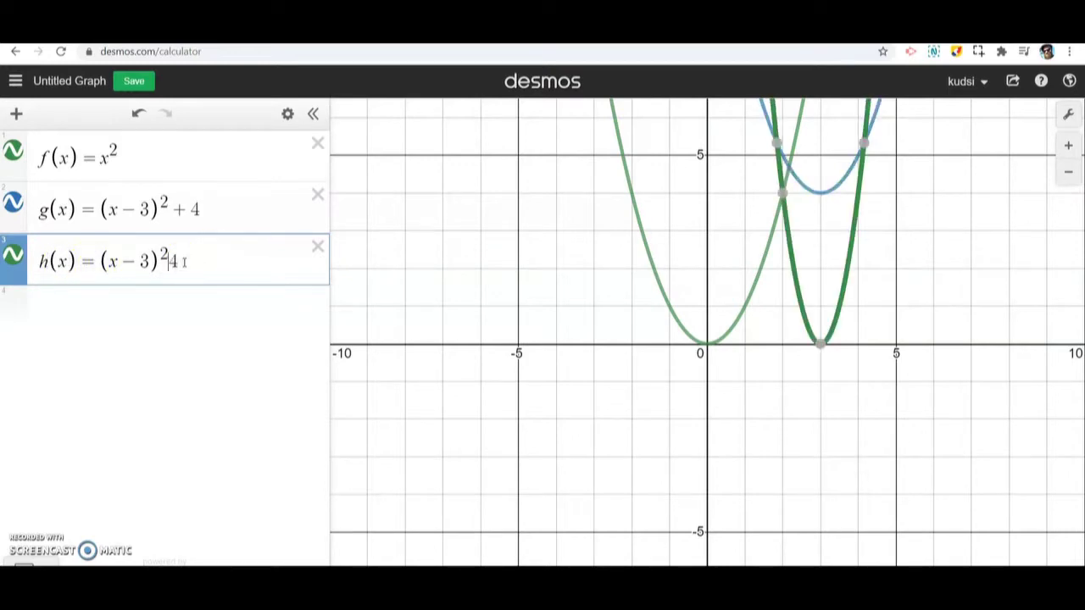
pyautogui.write('-')
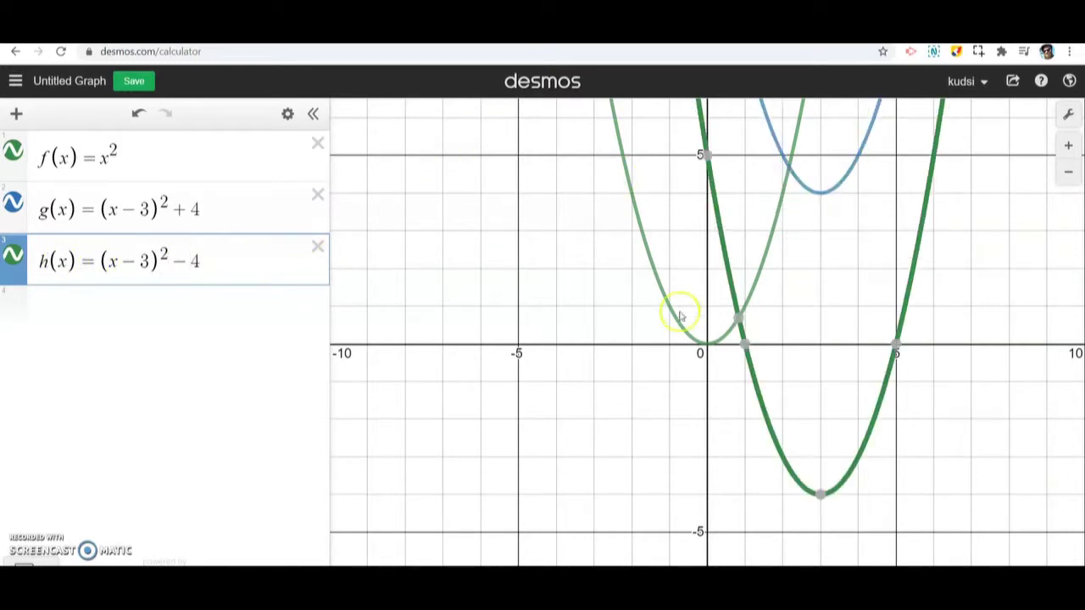
pyautogui.click(708, 342)
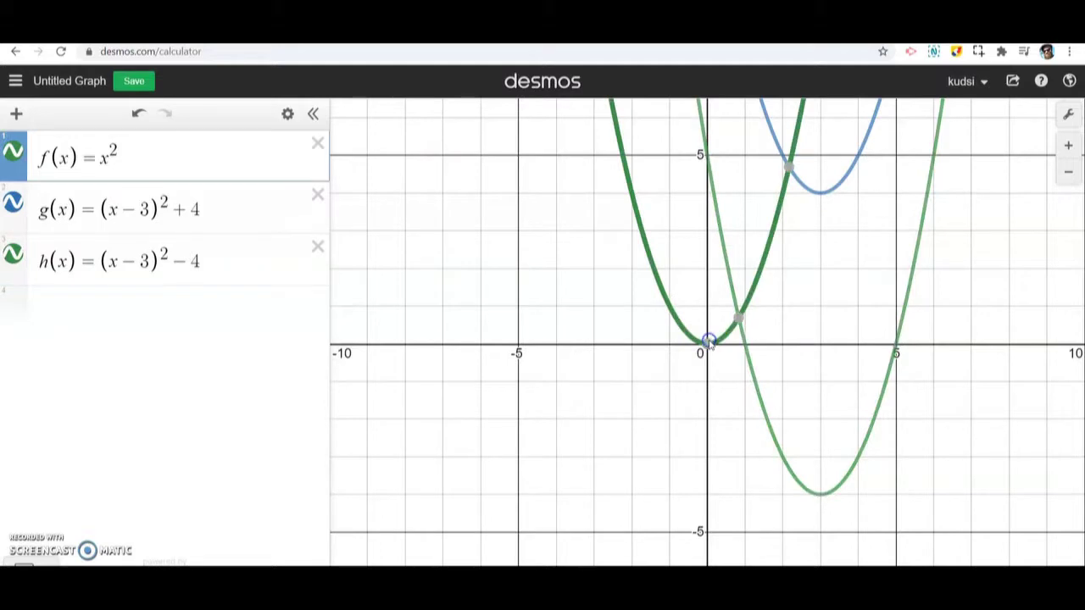
# Show the coordinates of the vertices of g(x) and h(x) on the graph to compare them
pyautogui.click(820, 194)
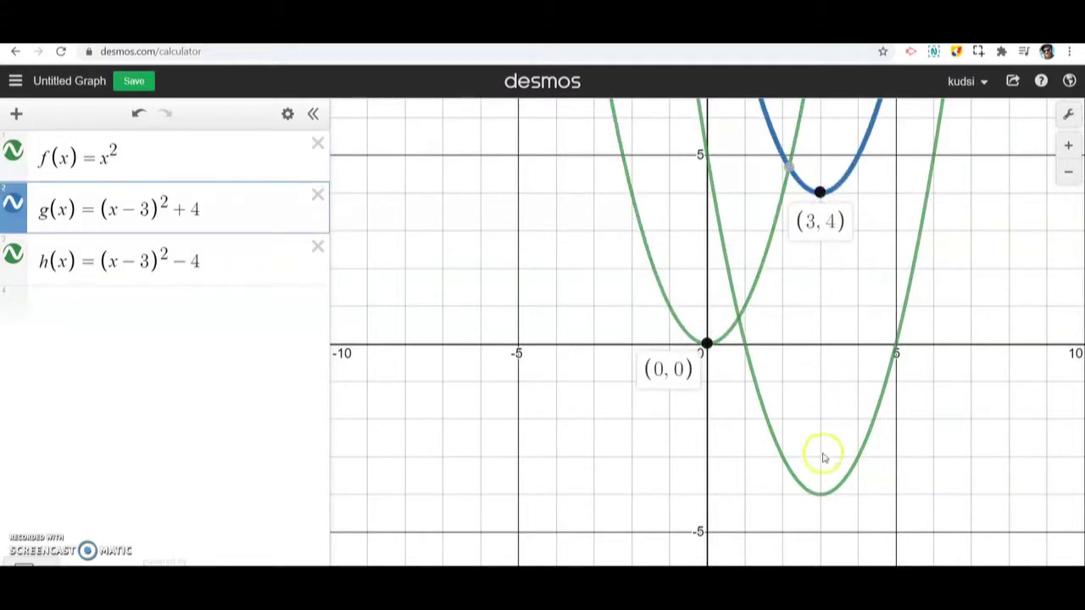
pyautogui.click(819, 496)
pyautogui.rightClick(819, 496)
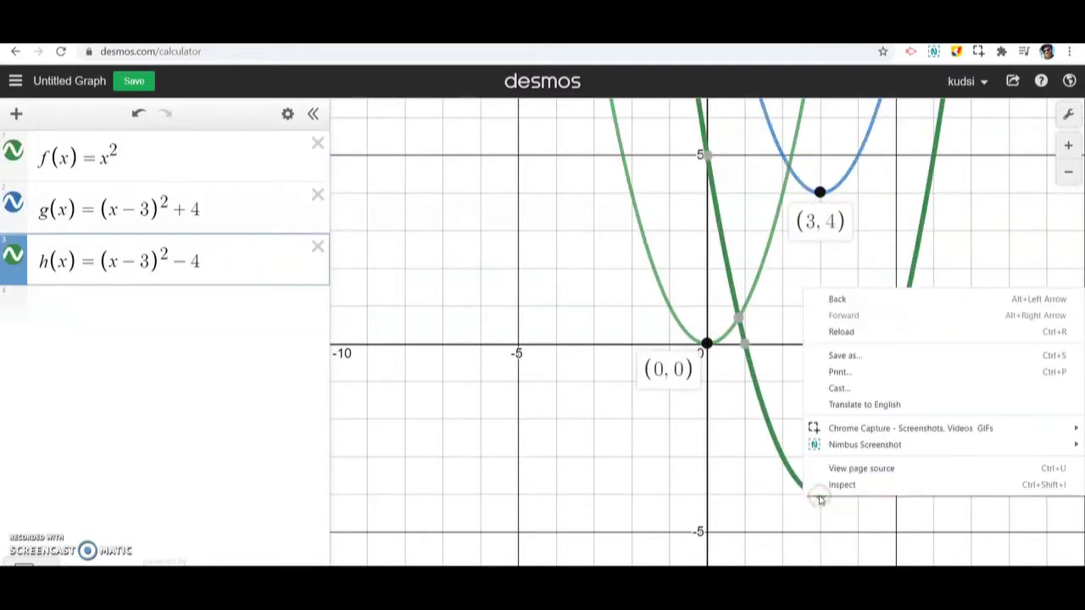
pyautogui.click(746, 506)
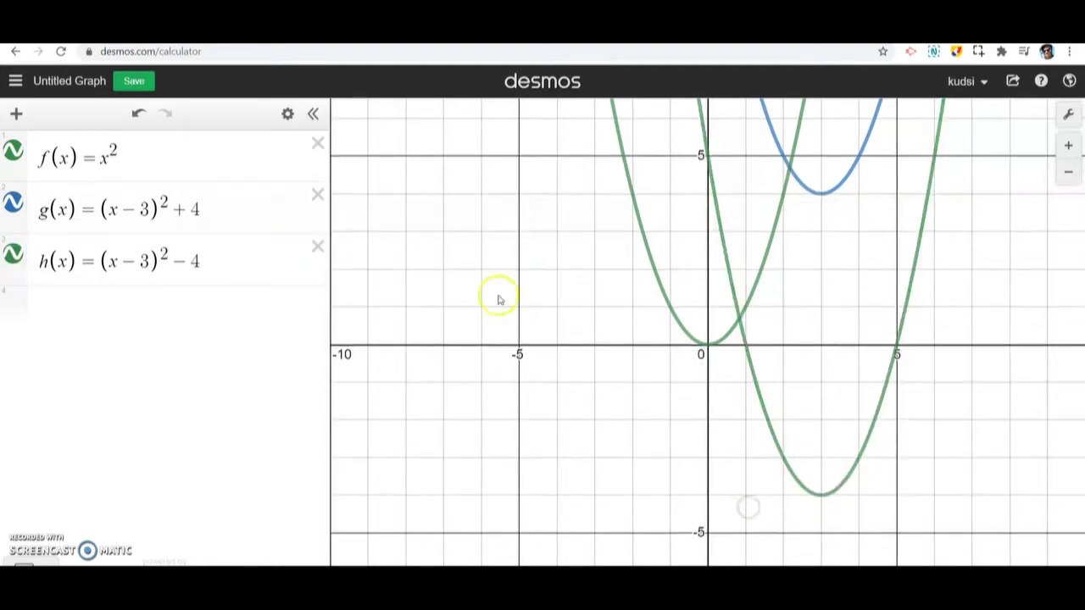
pyautogui.click(821, 500)
pyautogui.click(820, 495)
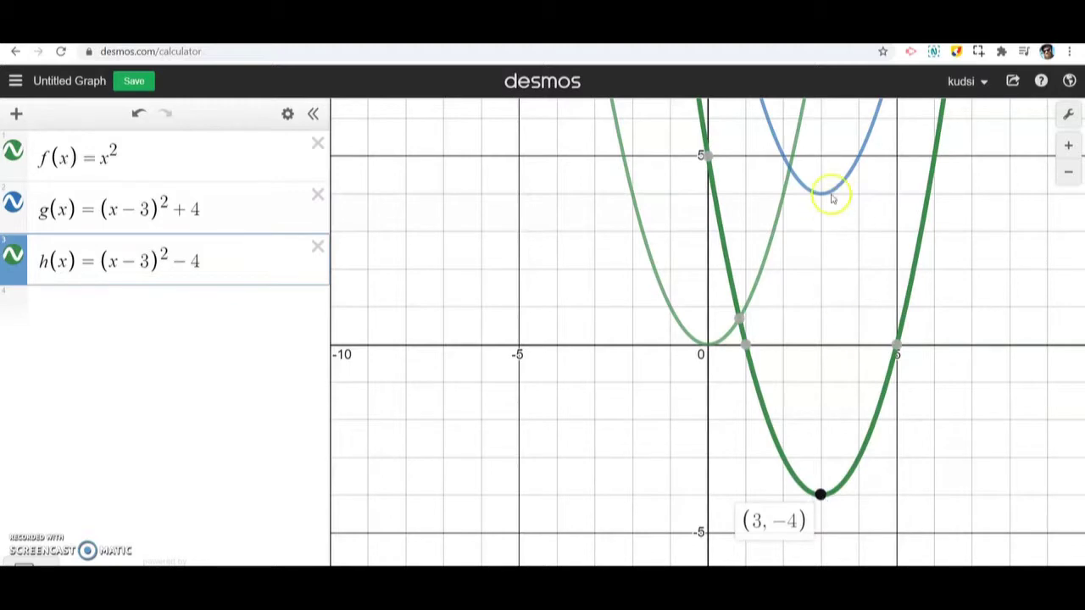
pyautogui.click(827, 196)
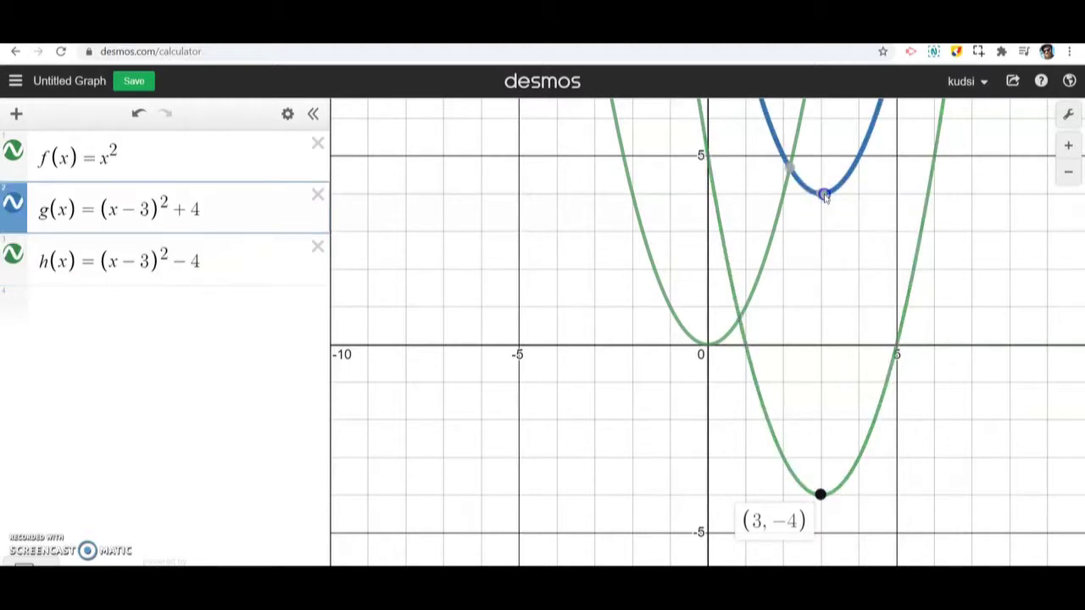
pyautogui.click(819, 195)
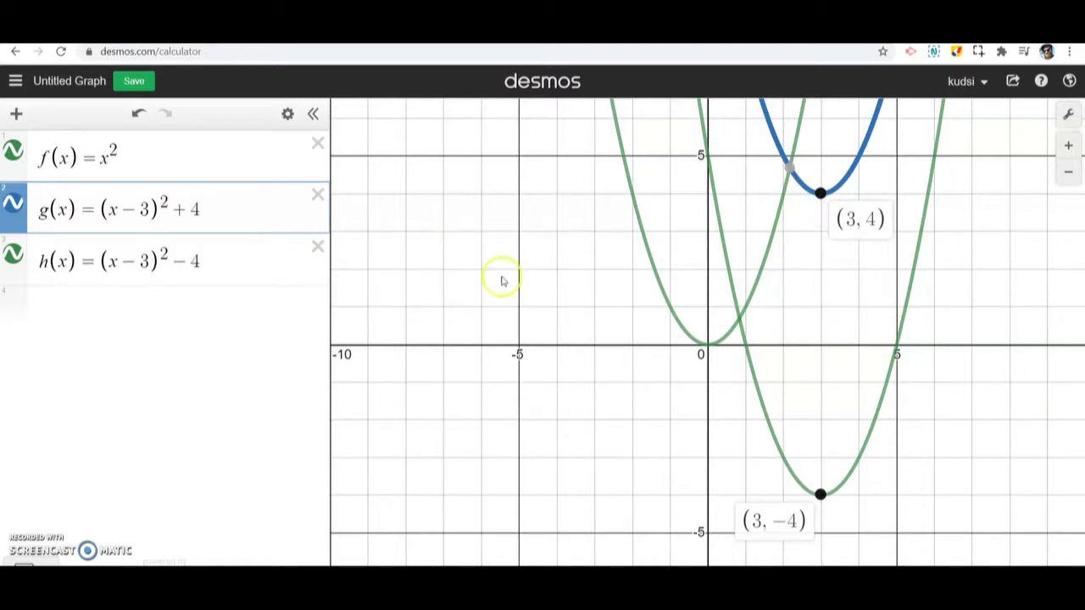
# Add a fourth function k(x) = (x-3)^2 + 4 by reusing the expression of g(x)
pyautogui.click(99, 301)
pyautogui.write('k')
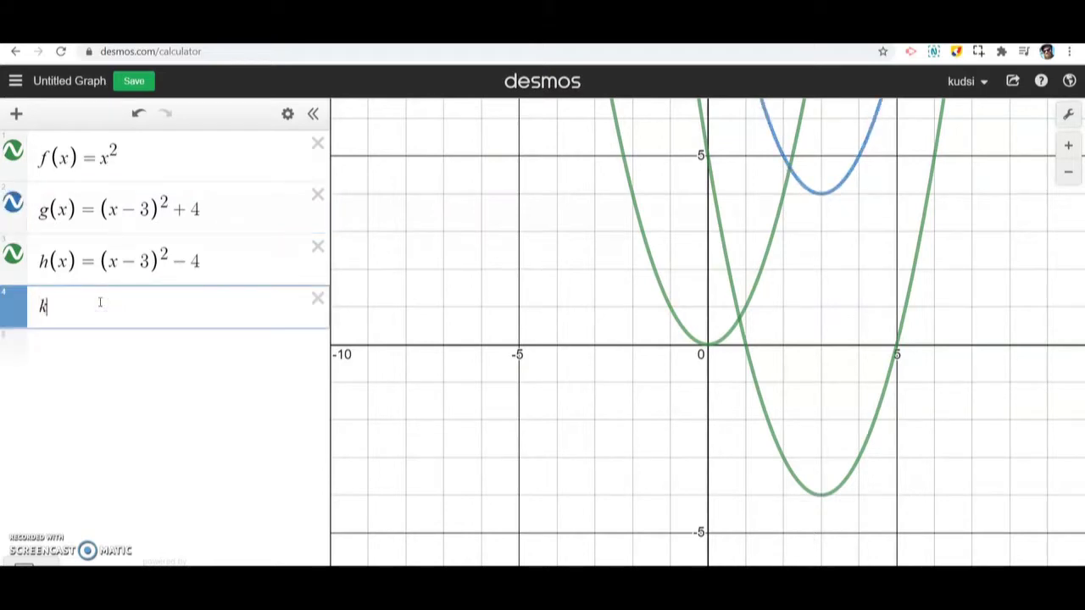
pyautogui.write('(x)')
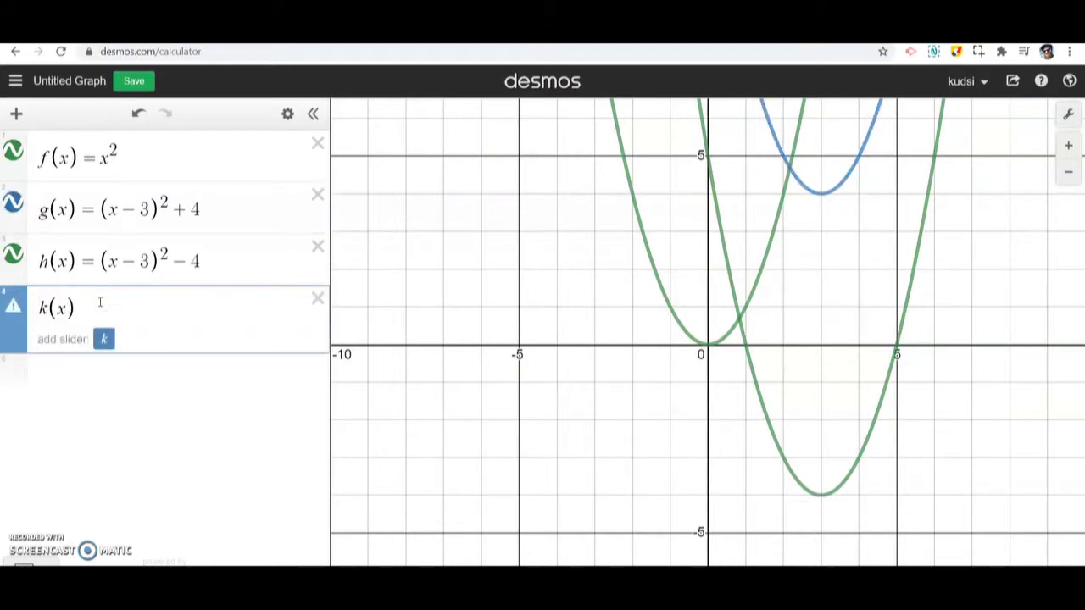
pyautogui.write('g(x)=(x-3)^2+4')
pyautogui.moveTo(111, 315); pyautogui.dragTo(82, 316)
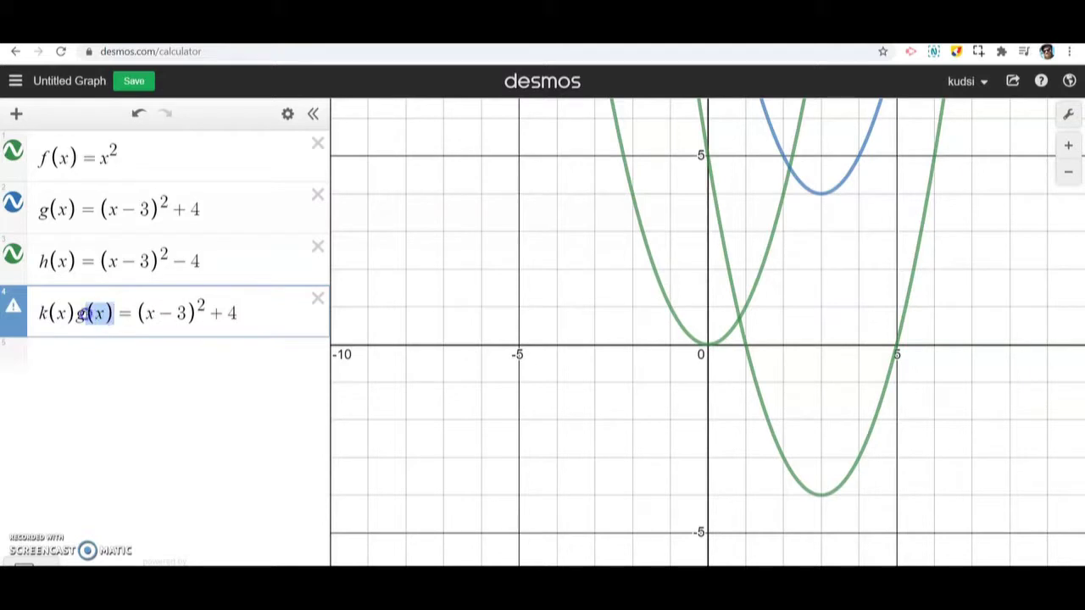
pyautogui.press('BackSpace')
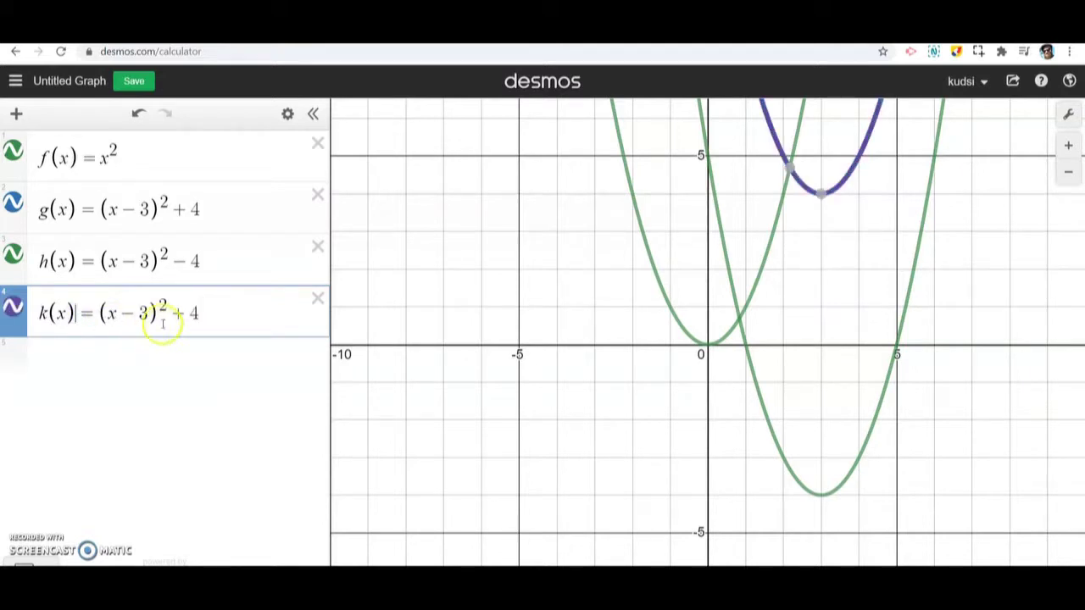
# Change the fourth function to k(x) = (x+4)^2 - 4 and show the vertex coordinates of k(x) and h(x)
pyautogui.moveTo(146, 313); pyautogui.dragTo(123, 314)
pyautogui.press('BackSpace')
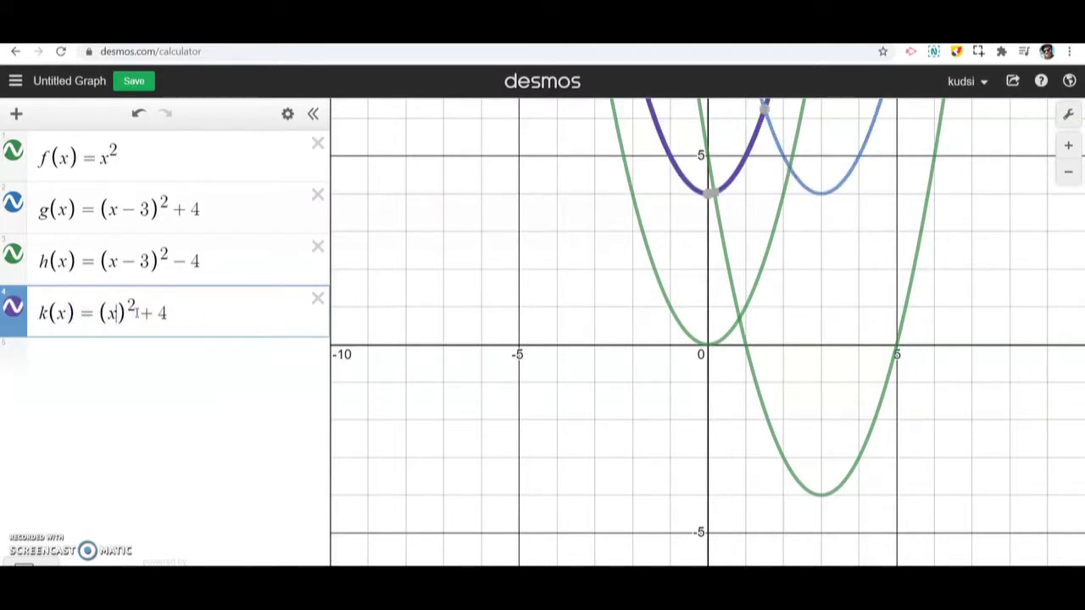
pyautogui.write('+4')
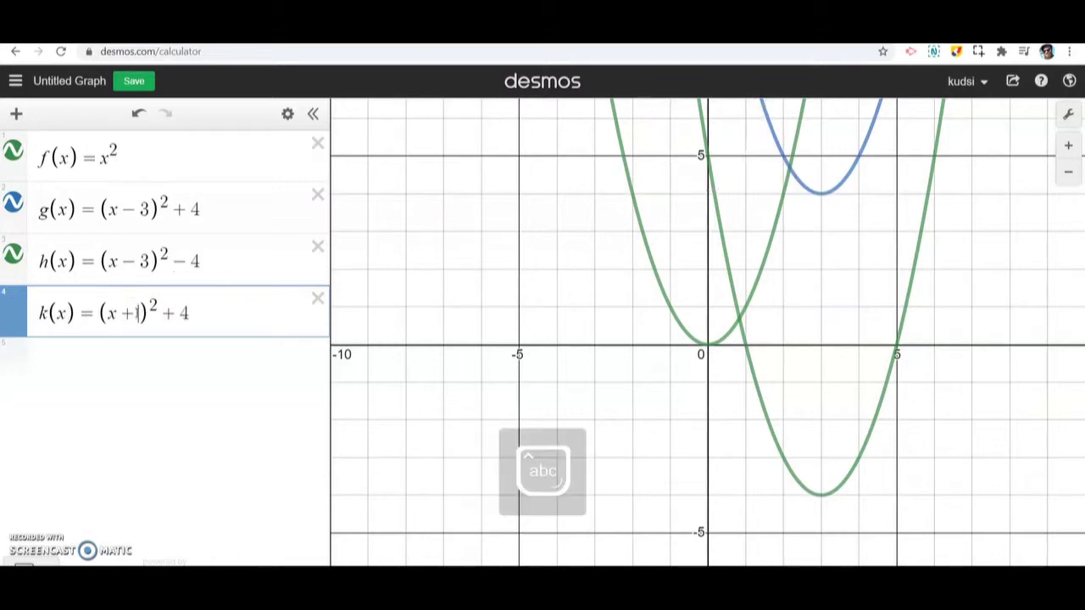
pyautogui.click(192, 314)
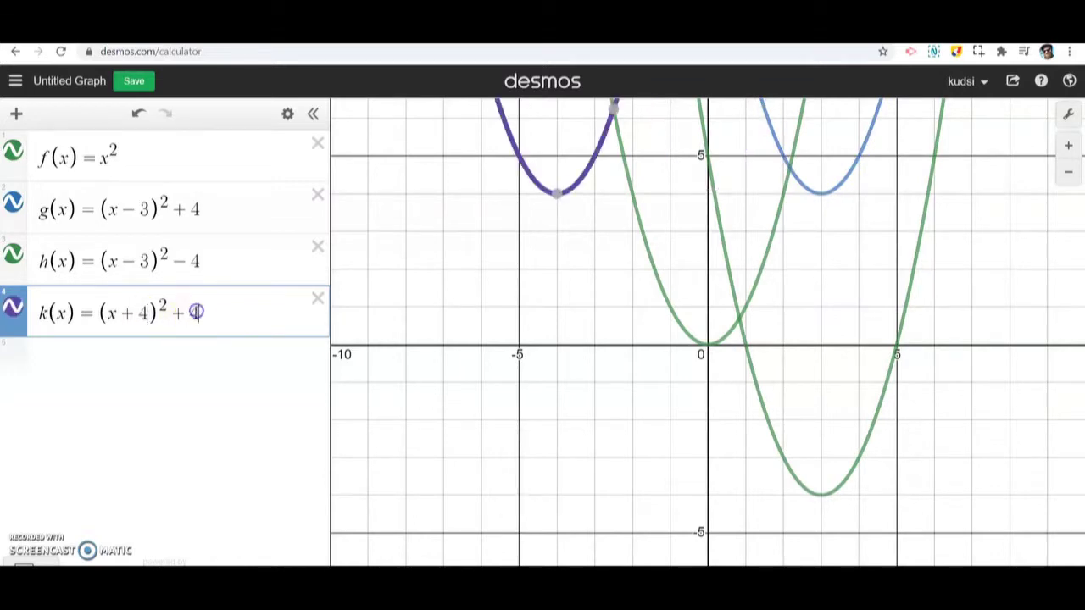
pyautogui.press('BackSpace')
pyautogui.write('-')
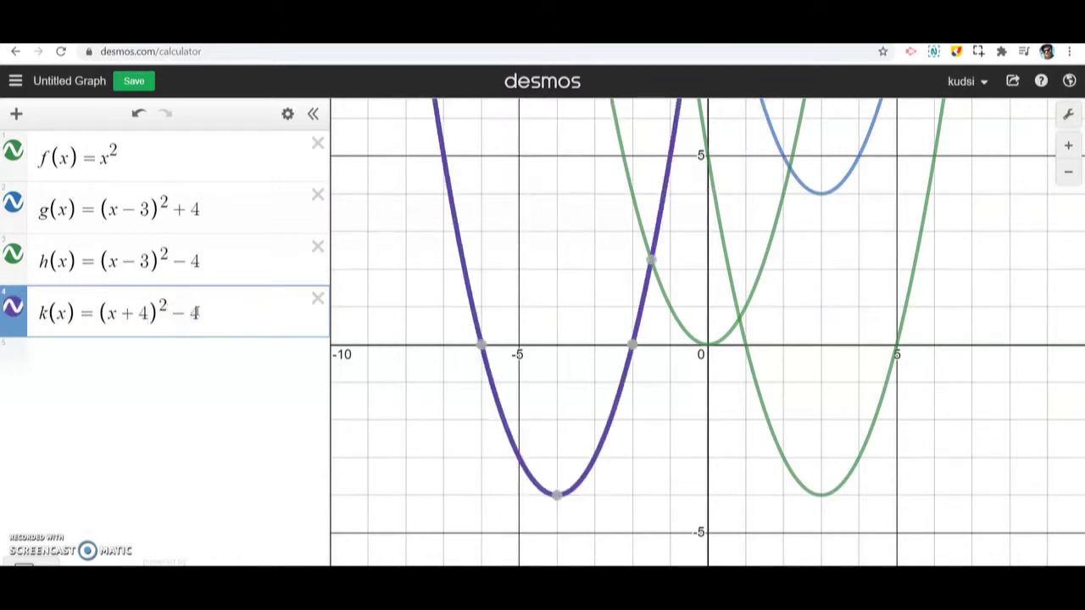
pyautogui.click(556, 495)
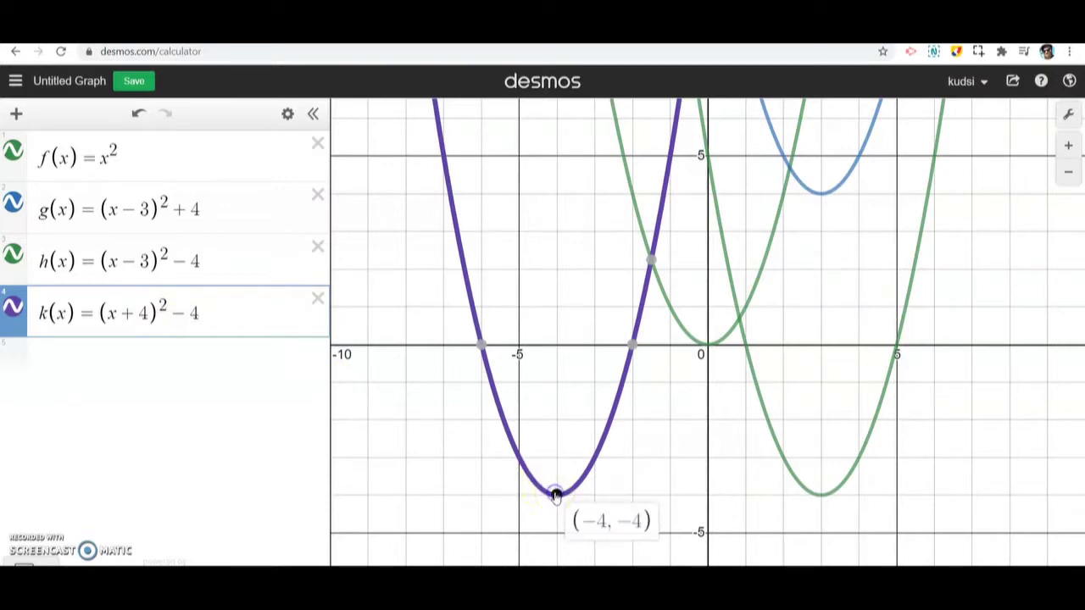
pyautogui.click(821, 494)
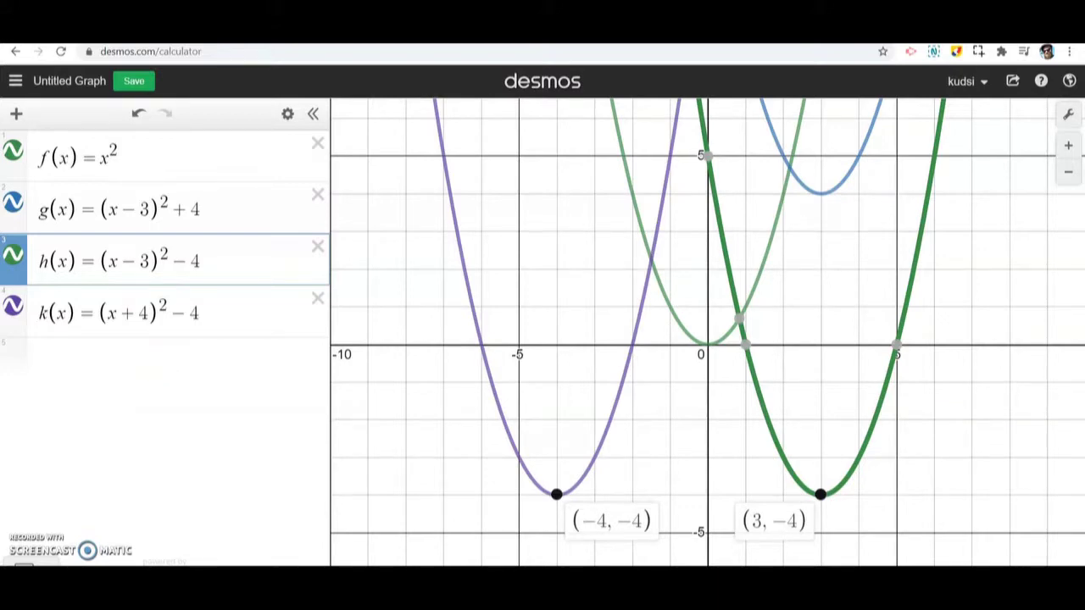
# Annotate the function list in blue pen: underline and circle the shift terms, circle all four functions, and add an arrow and a square-root sign
pyautogui.click(956, 52)
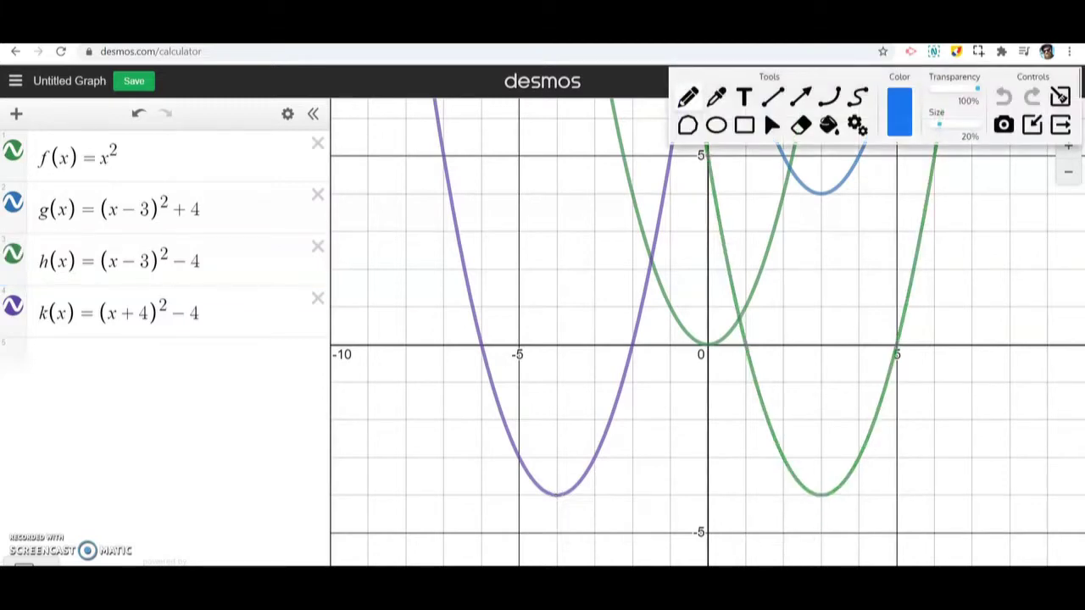
pyautogui.moveTo(146, 338); pyautogui.dragTo(102, 343)
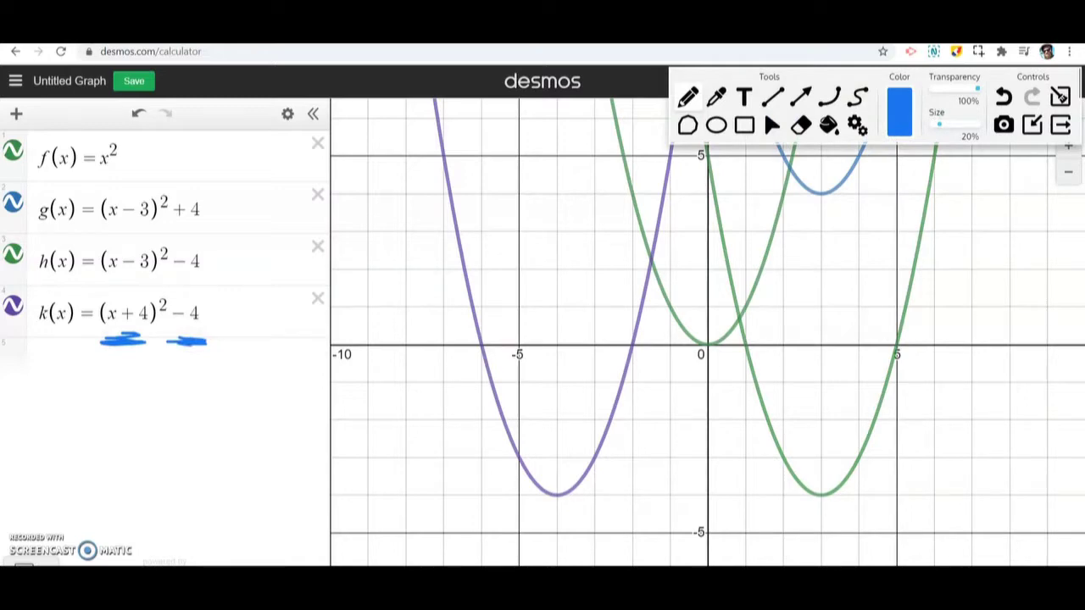
pyautogui.moveTo(127, 118)
pyautogui.mouseDown()
pyautogui.moveTo(102, 414)
pyautogui.moveTo(80, 142)
pyautogui.mouseUp()
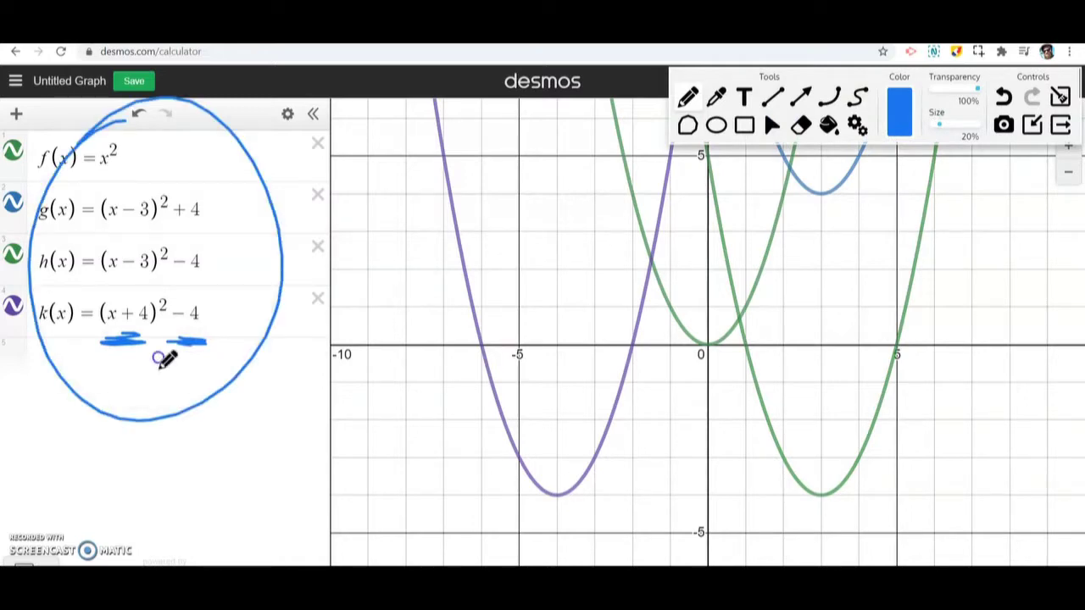
pyautogui.moveTo(153, 180)
pyautogui.mouseDown()
pyautogui.moveTo(154, 225)
pyautogui.moveTo(139, 183)
pyautogui.mouseUp()
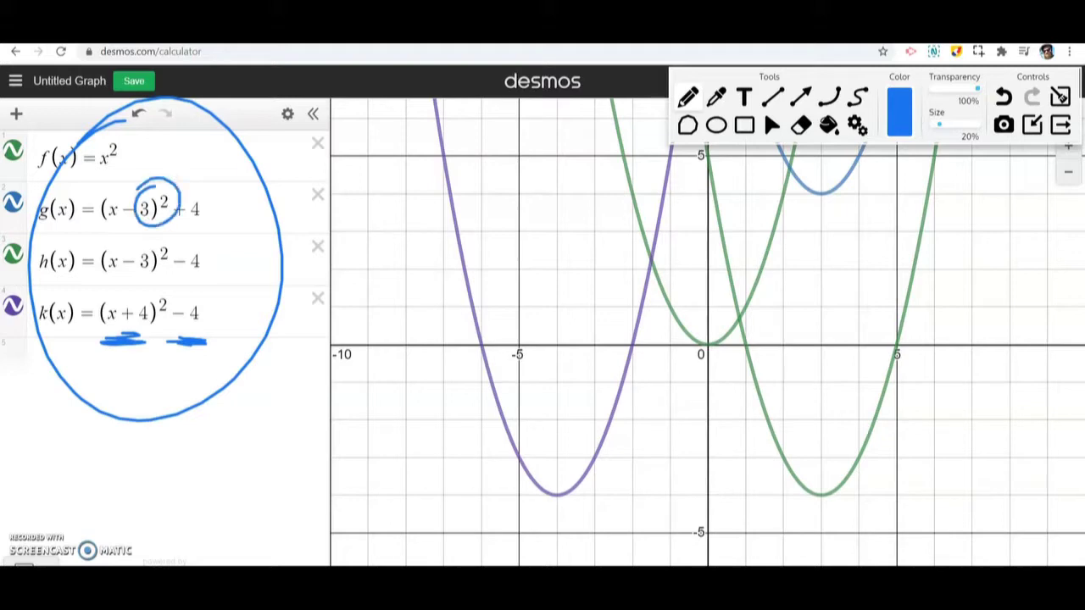
pyautogui.moveTo(243, 117); pyautogui.dragTo(174, 176)
pyautogui.moveTo(265, 133); pyautogui.dragTo(326, 117)
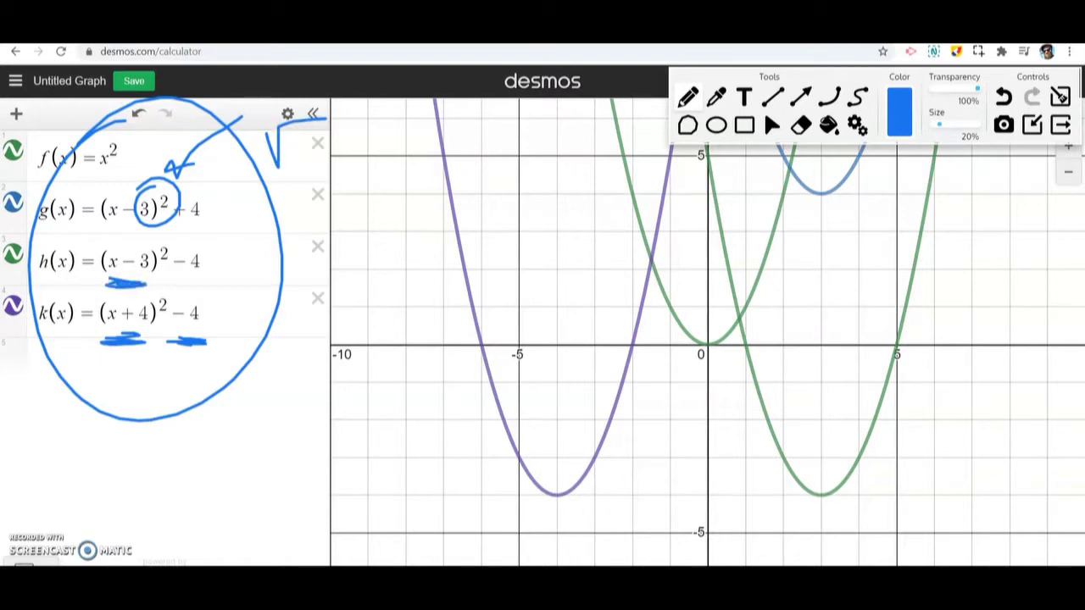
pyautogui.moveTo(181, 244); pyautogui.dragTo(213, 247)
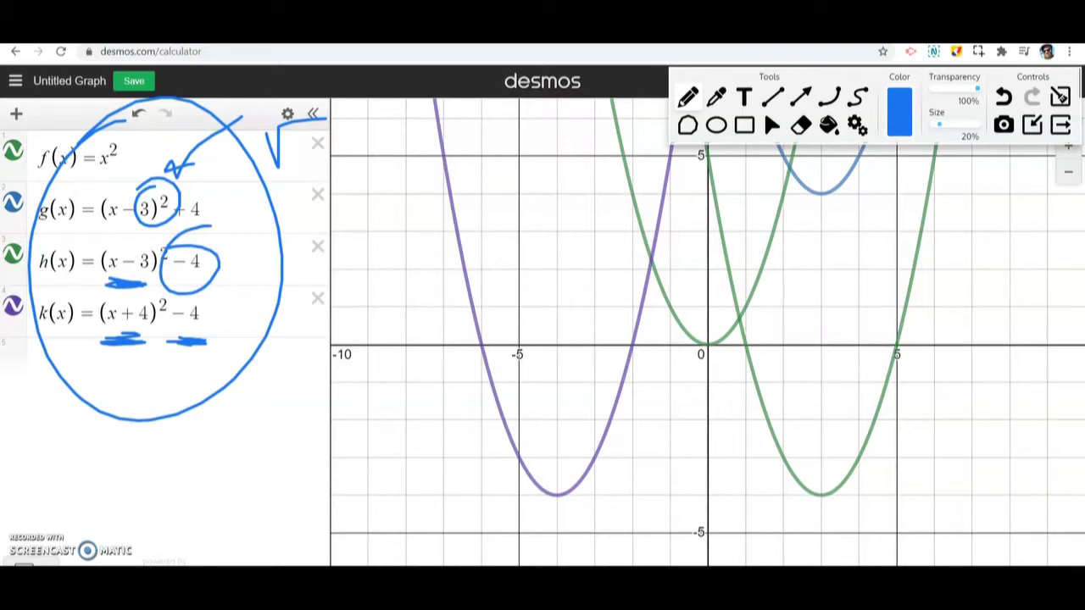